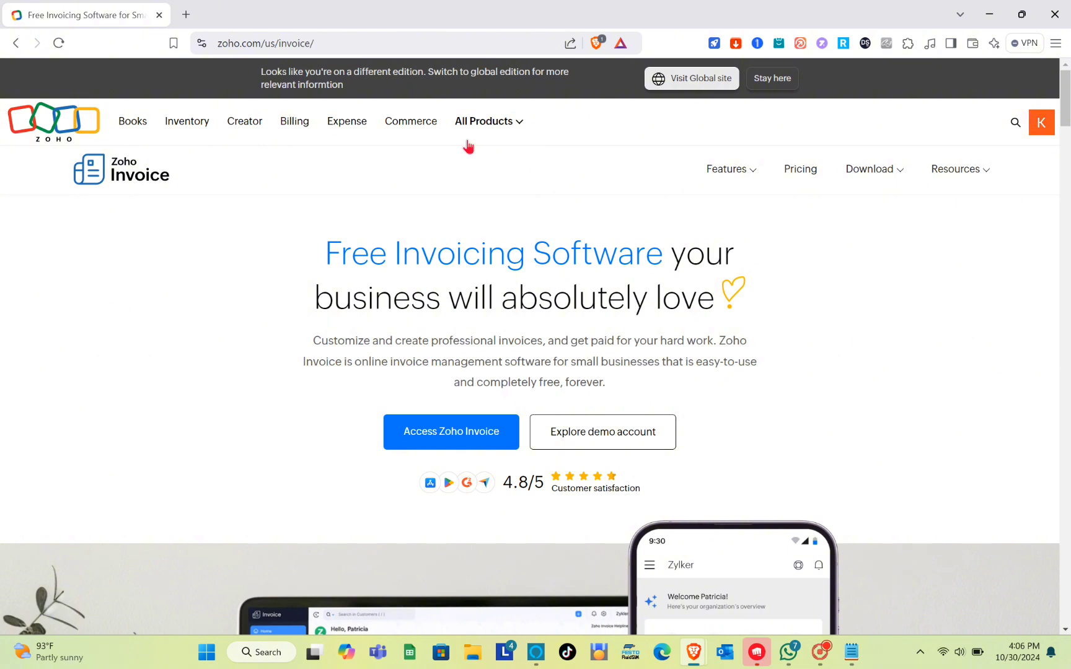
Search the web for "zoho invoice" and open the Zoho Invoice application from its product site.
click(334, 43)
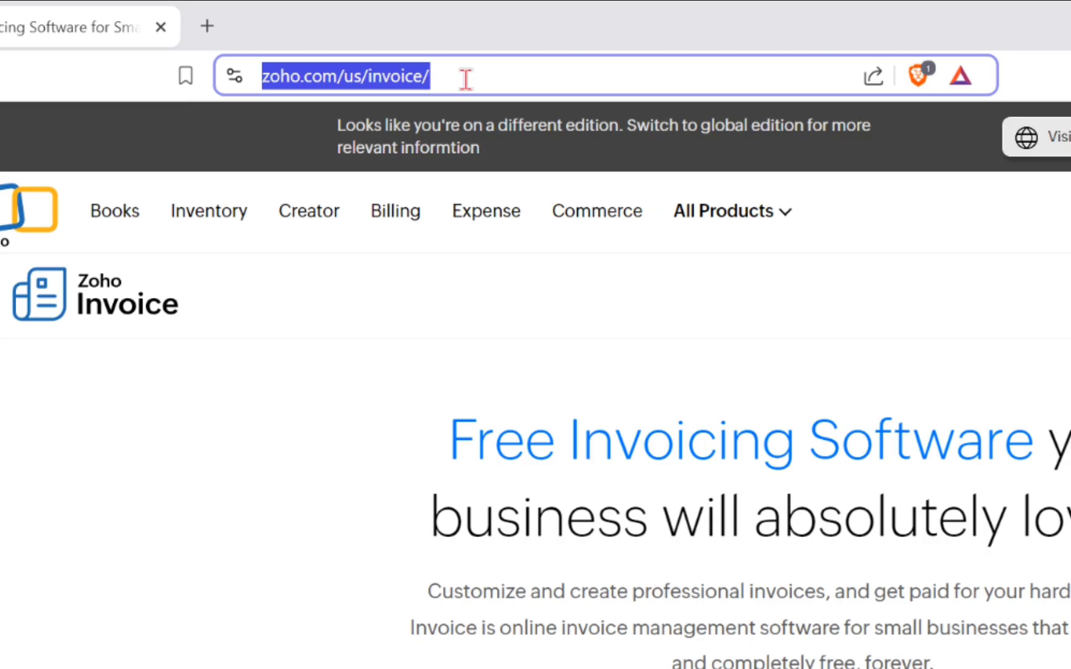
text(zo)
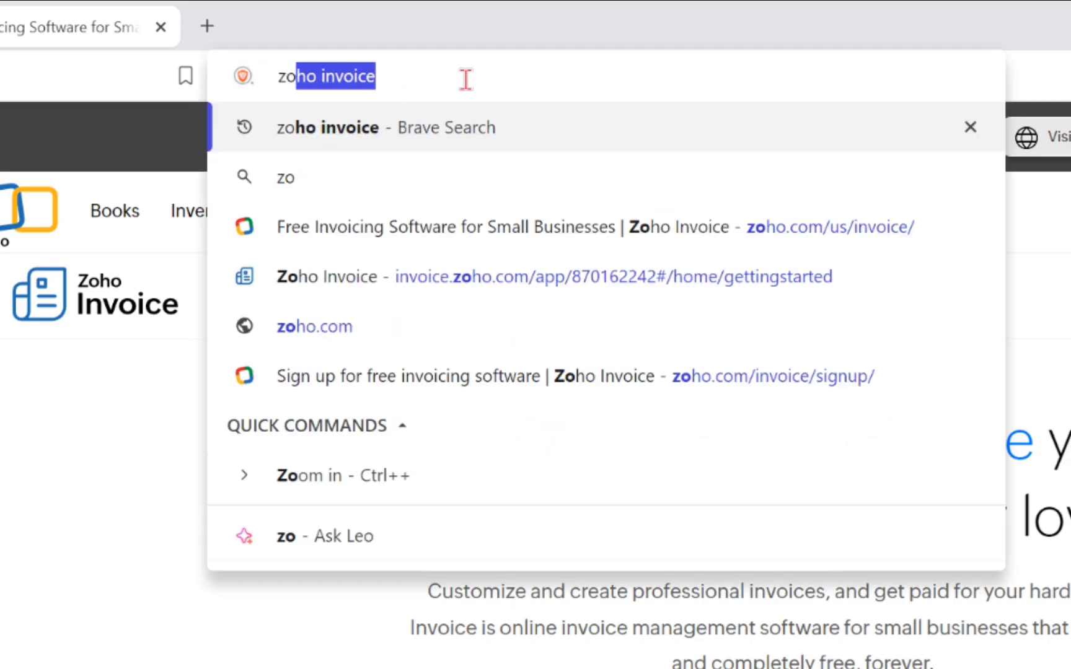
key(Return)
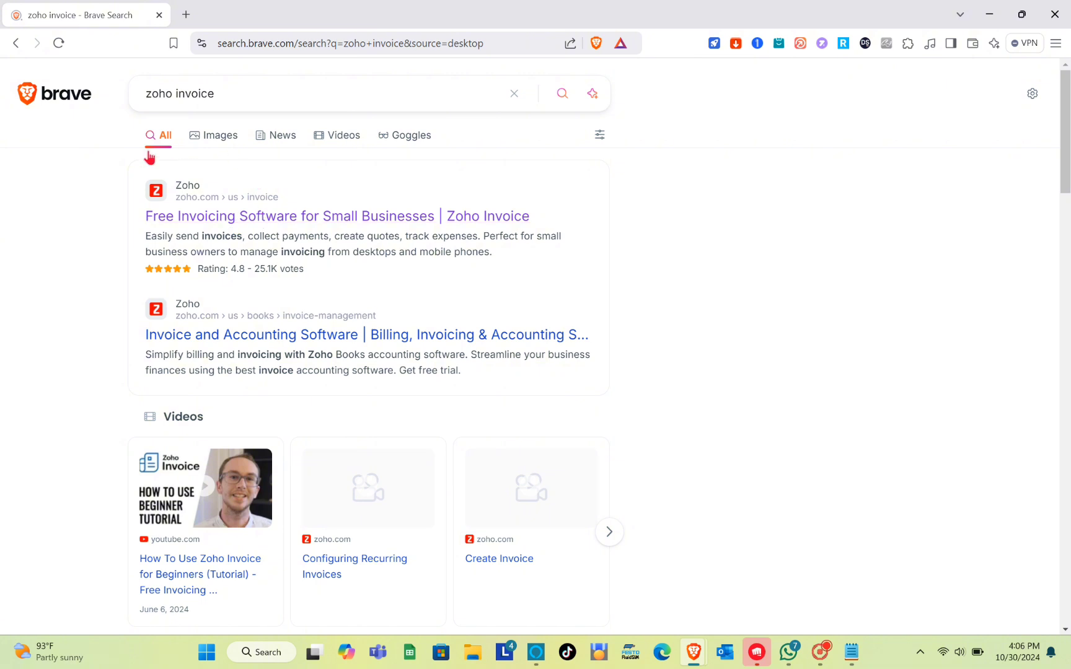
click(195, 225)
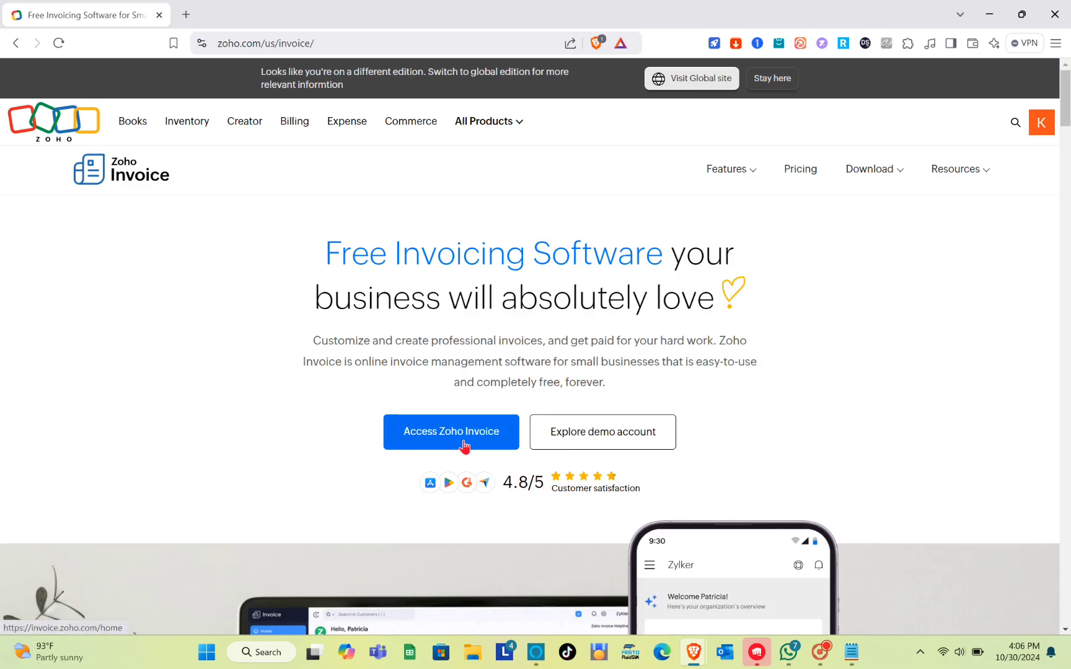
click(464, 447)
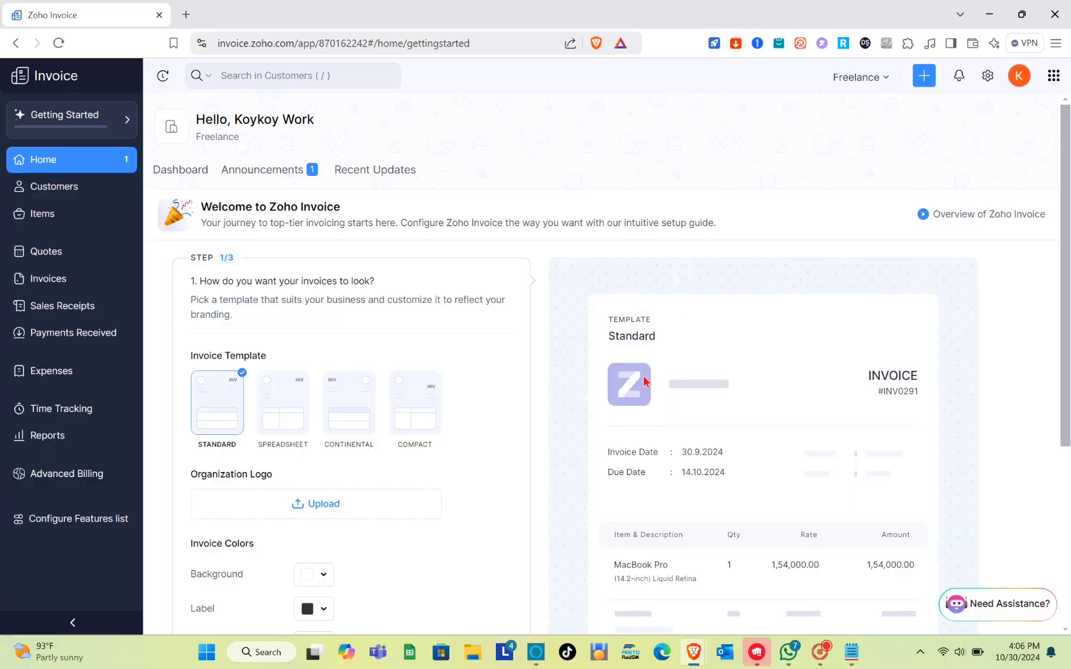
Check the signed-in account's profile details and close them again.
click(1018, 77)
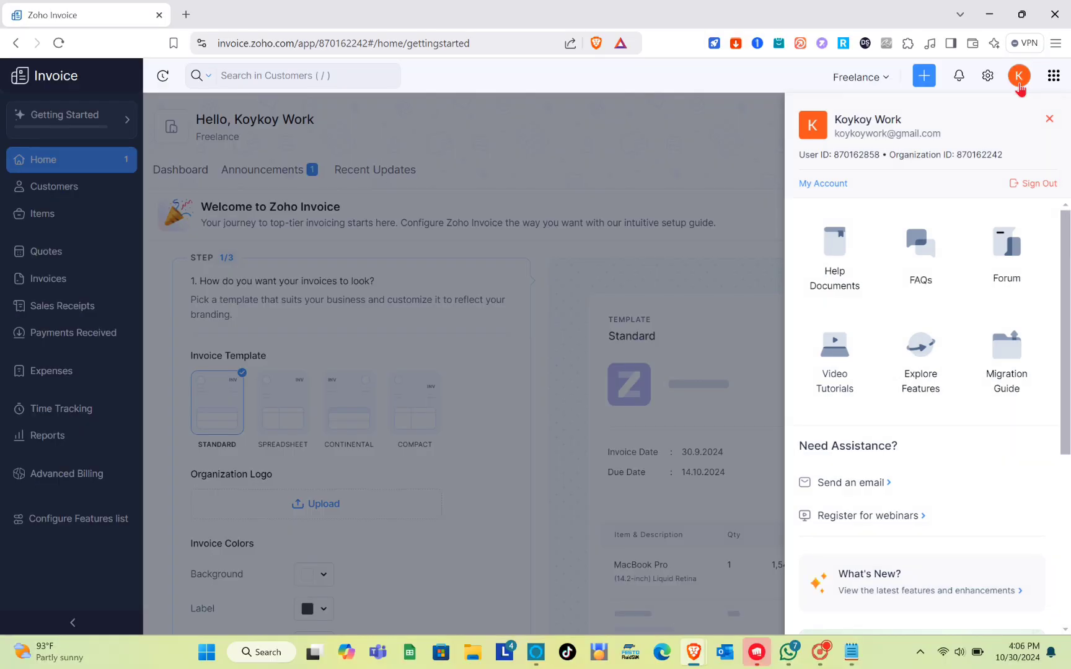
click(1020, 86)
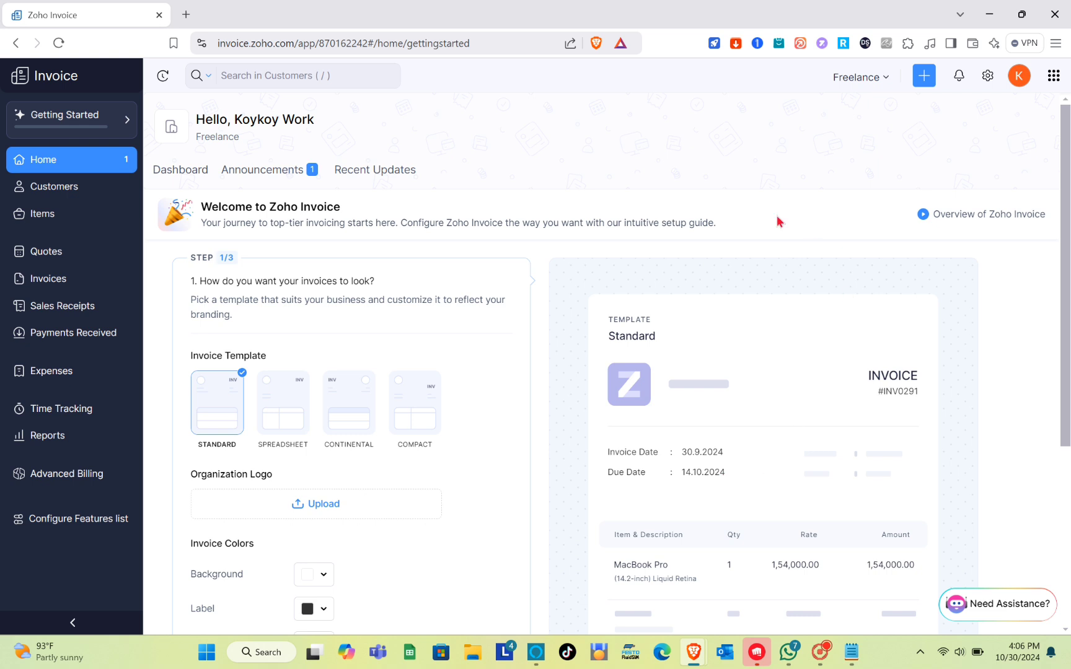
Preview the Spreadsheet, Continental and Compact invoice templates and review the logo, color, payment and other setup options.
click(278, 419)
click(347, 415)
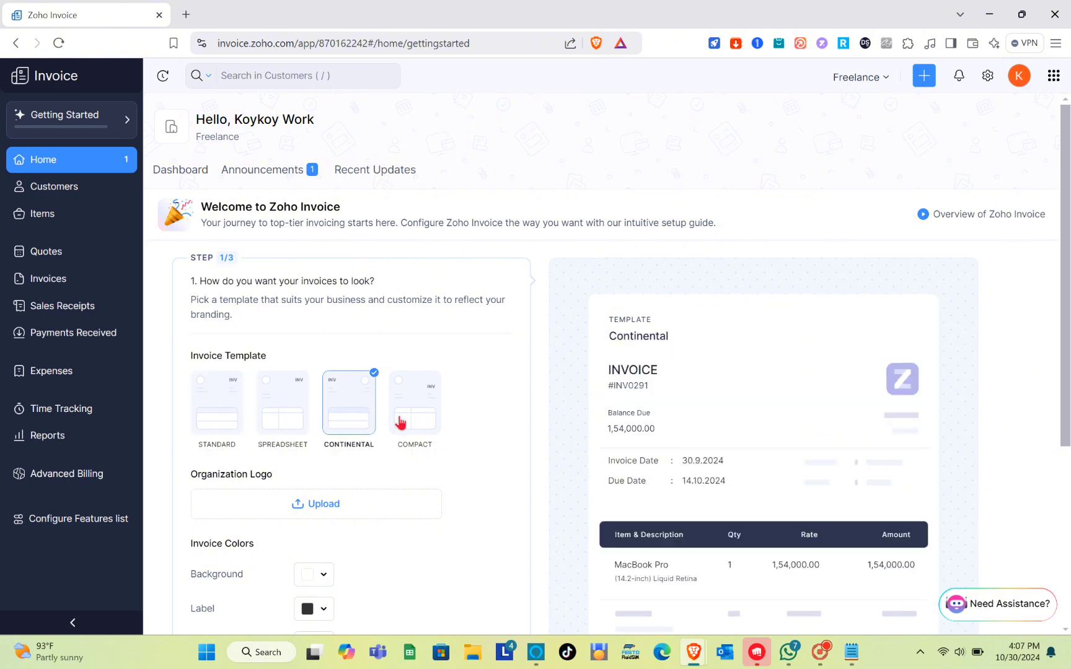
click(400, 423)
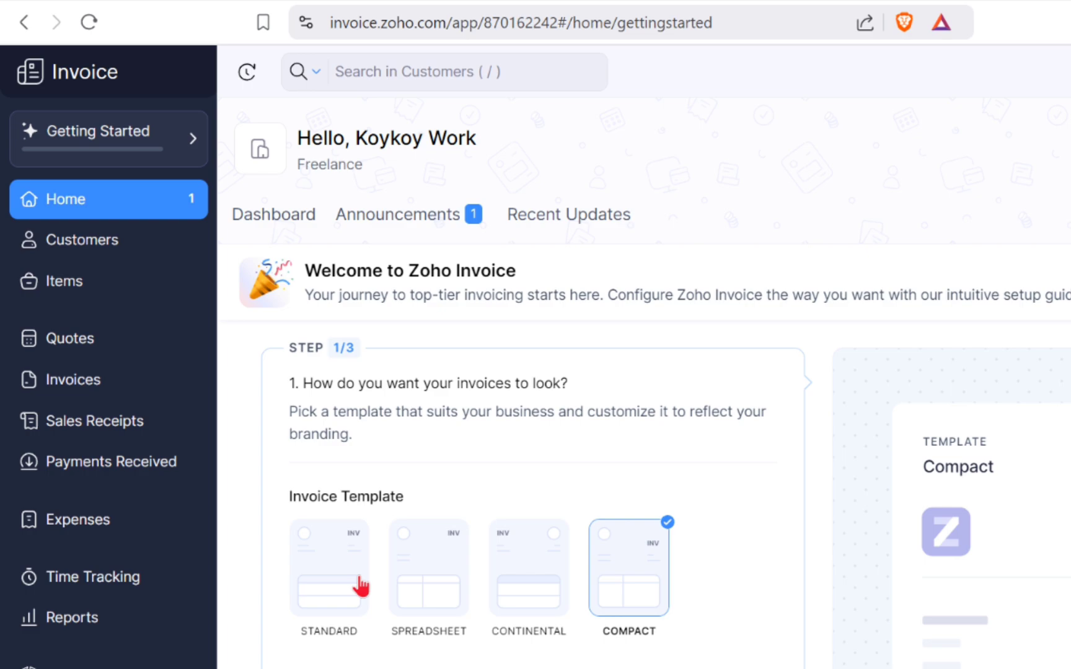
scroll(238, 413, down, 5)
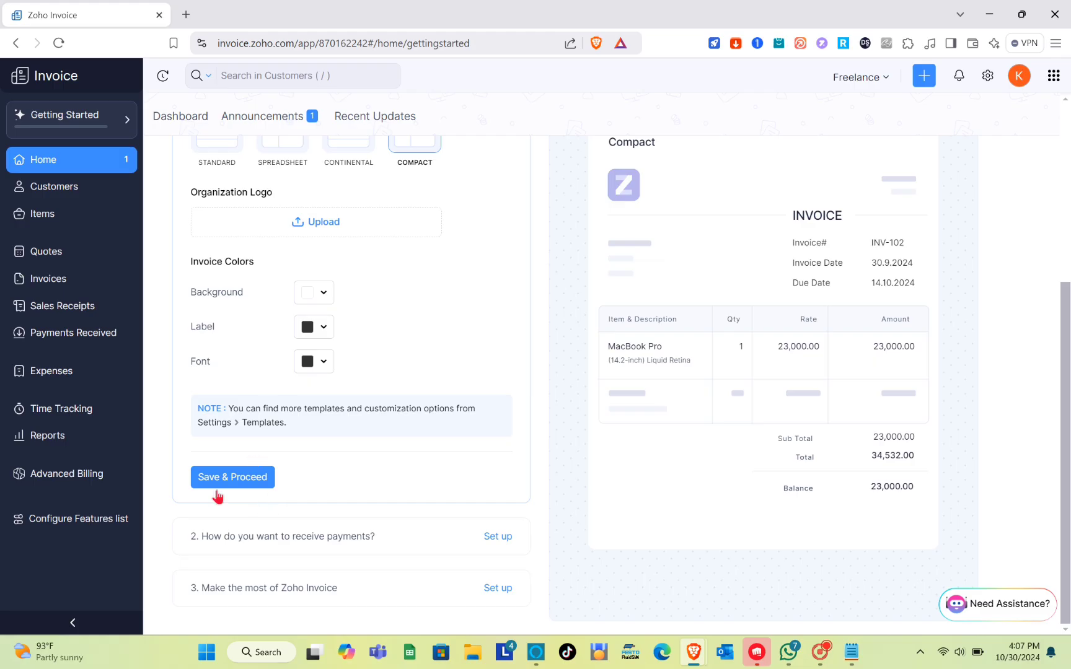
scroll(329, 444, up, 3)
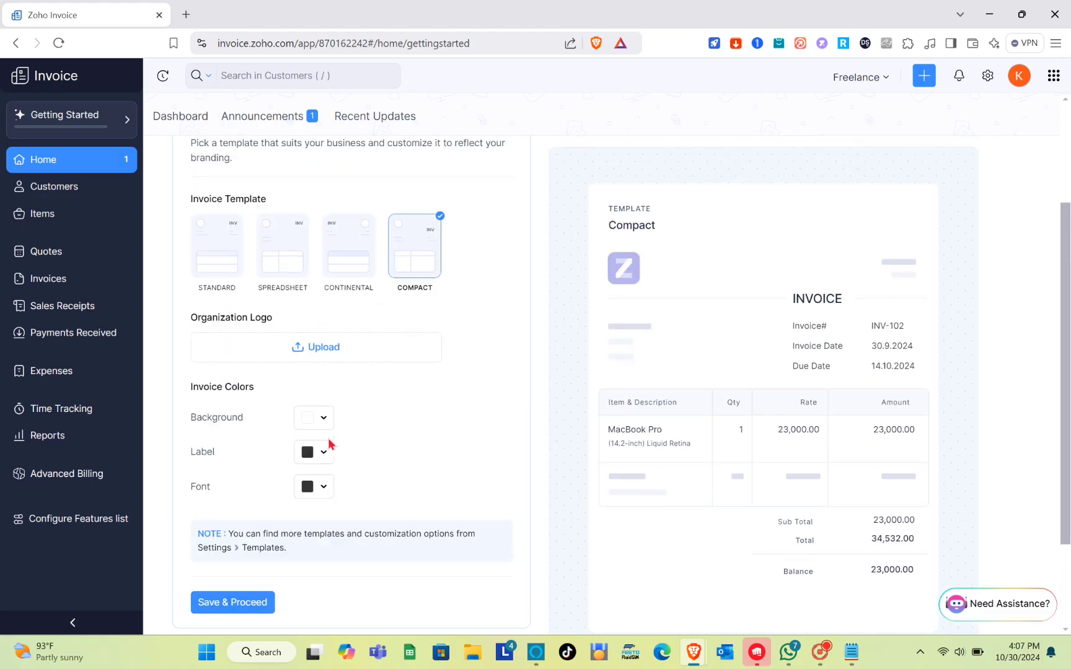
scroll(265, 300, down, 3)
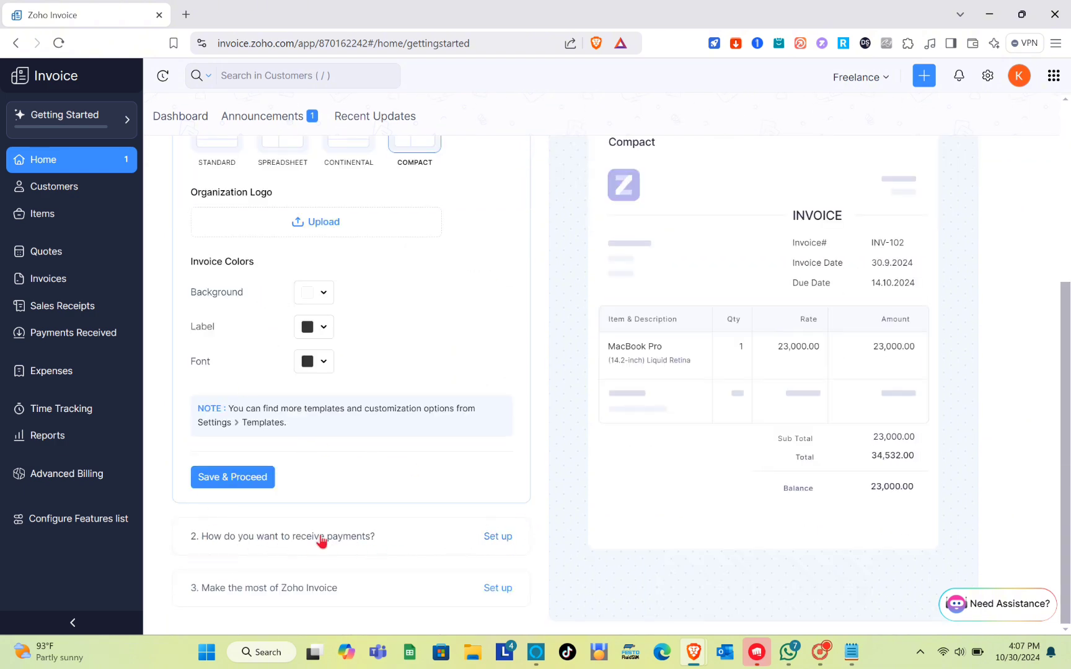
scroll(353, 329, up, 5)
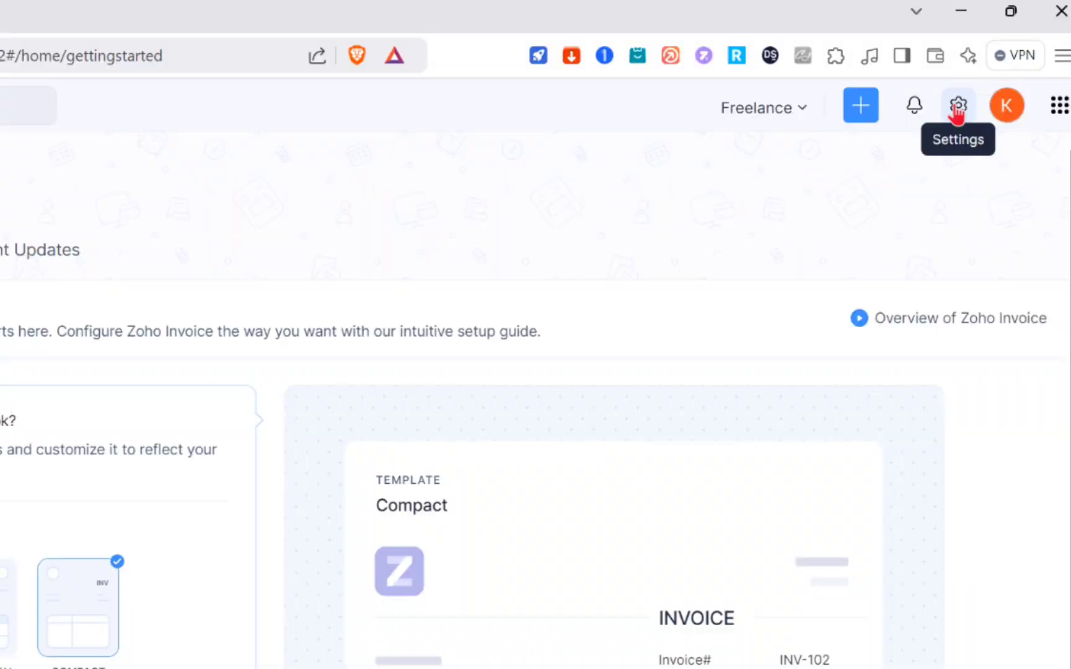
Open the PDF Templates settings.
click(957, 106)
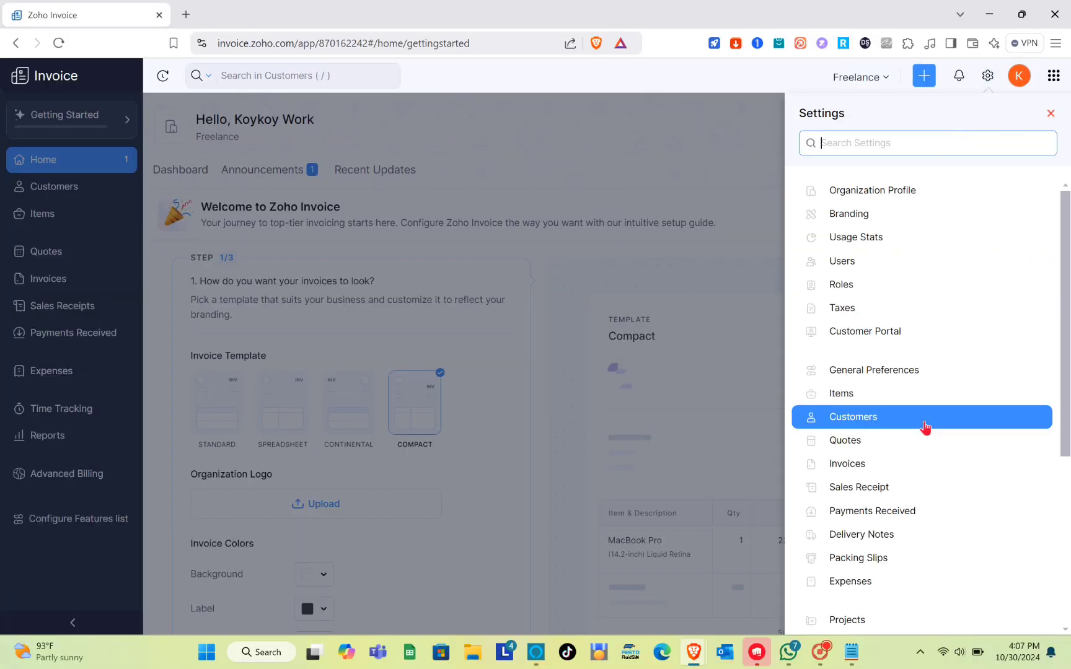
scroll(925, 427, down, 5)
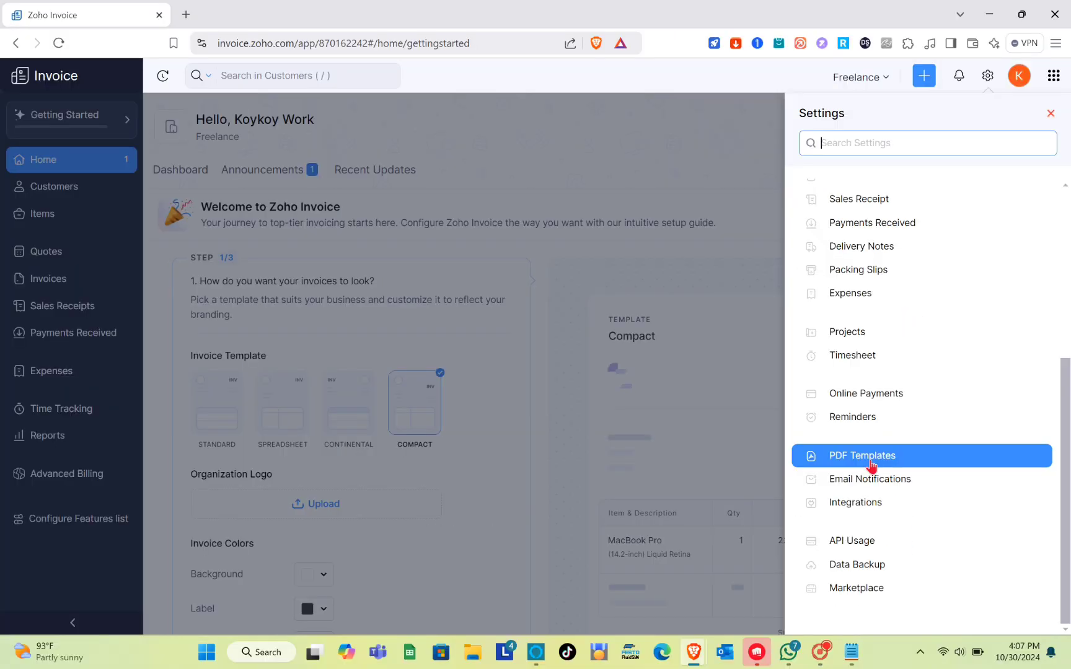
click(870, 460)
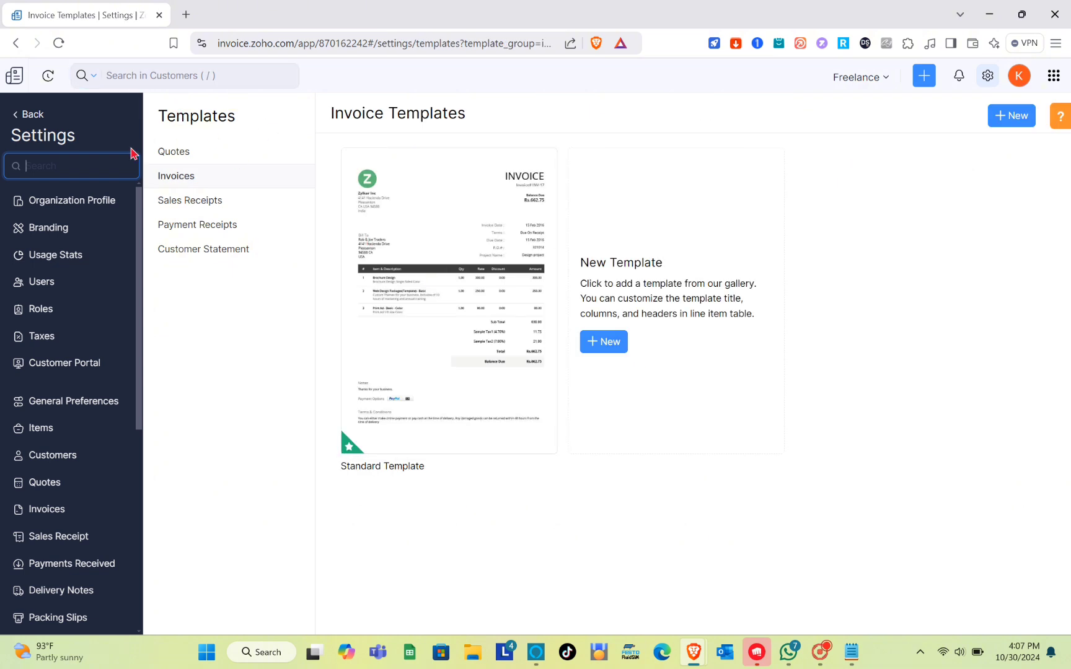
Look through the templates for quotes, sales receipts, payment receipts and customer statements.
click(187, 160)
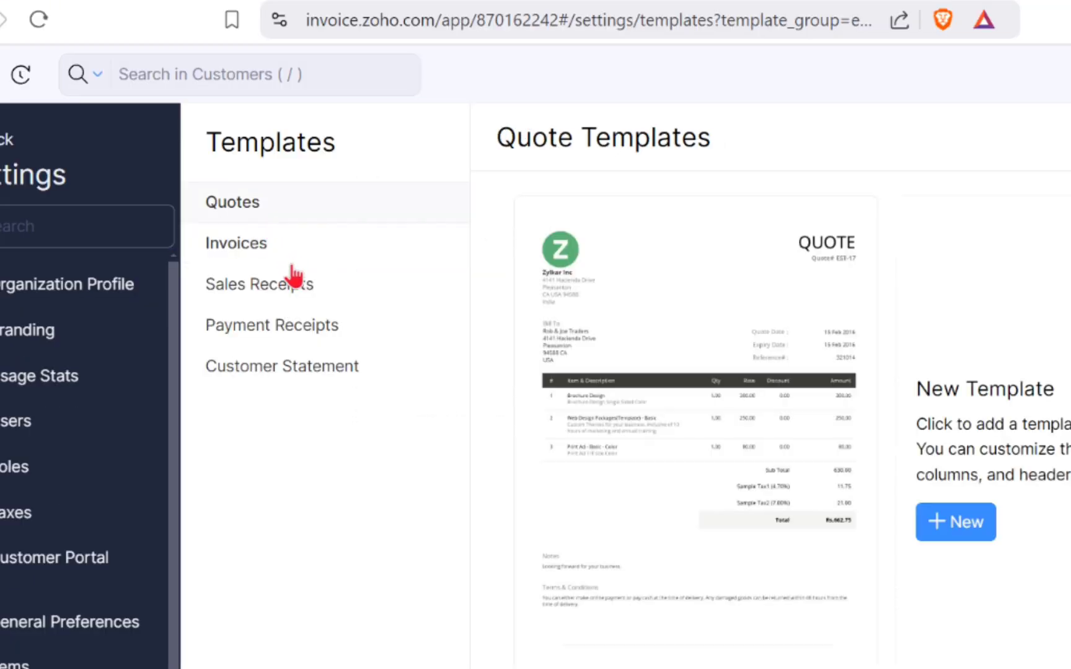
click(294, 288)
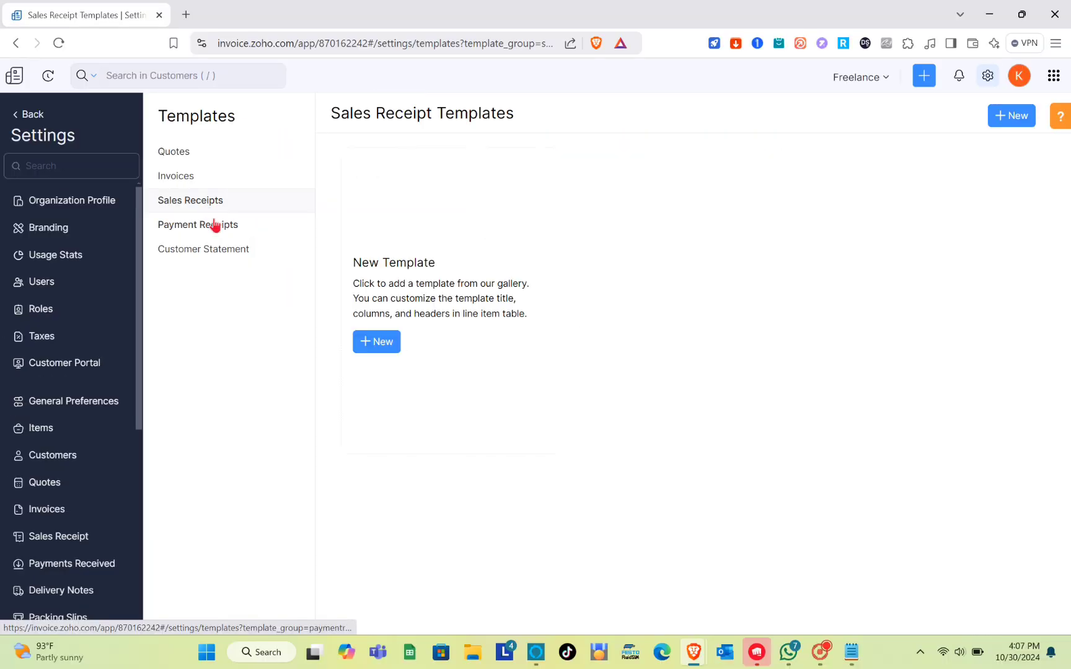
click(215, 223)
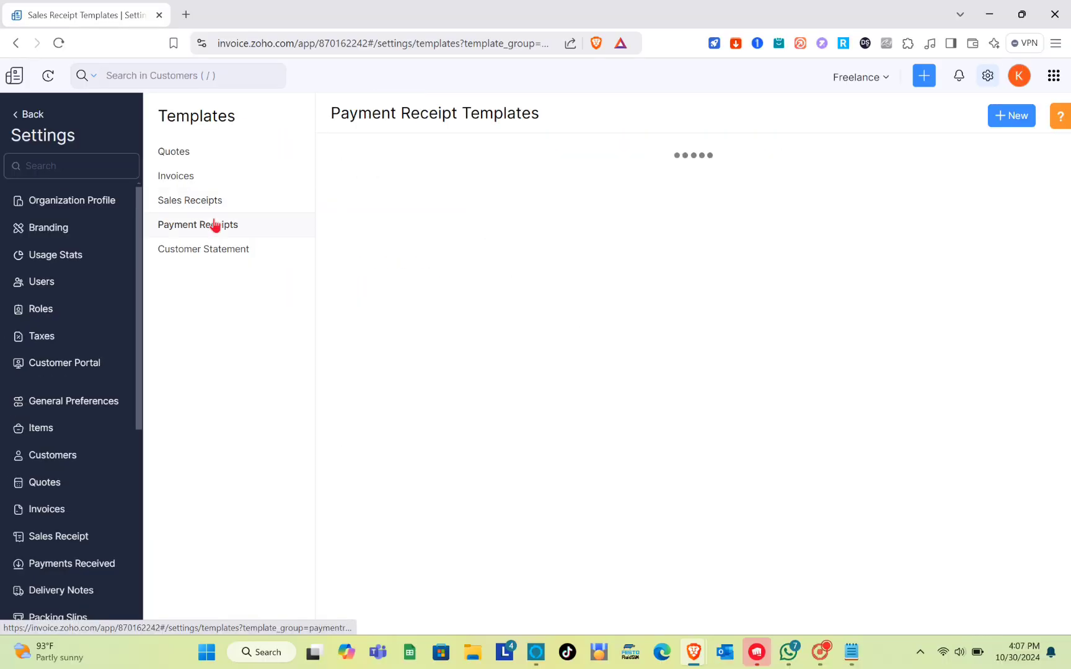
click(232, 249)
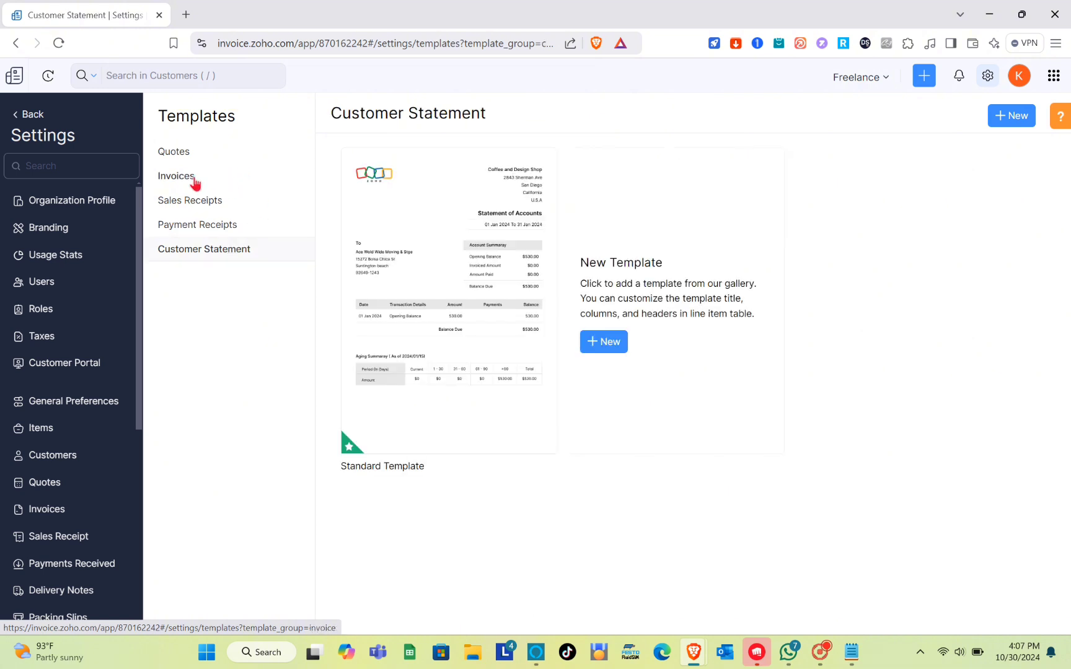
Return to the invoice templates and start a new one from the template gallery.
click(166, 179)
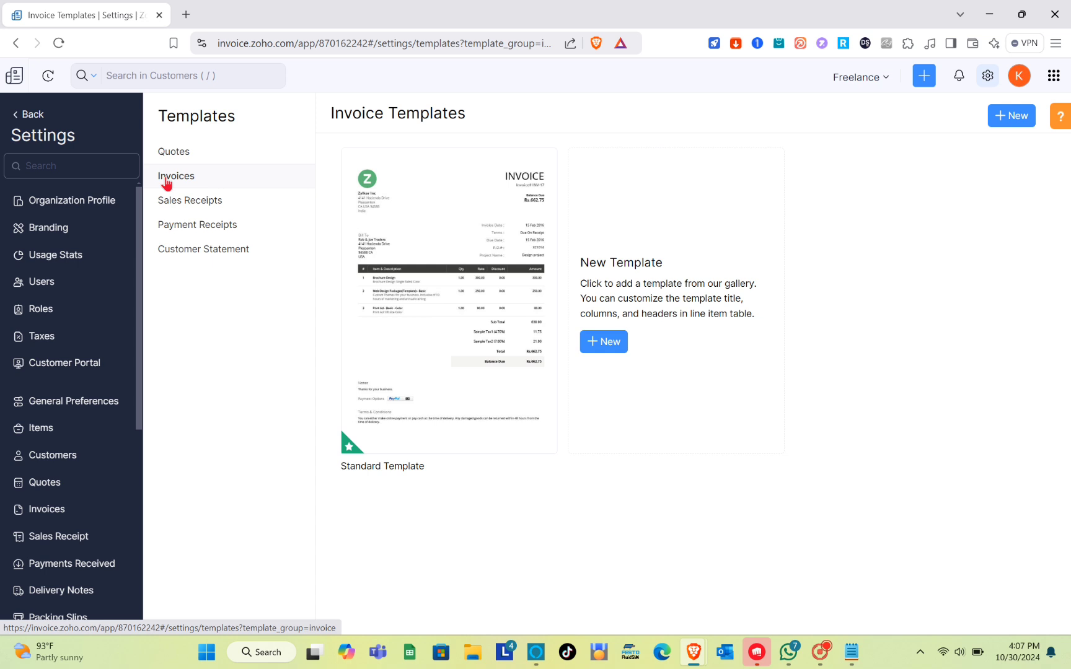
mouse_move(468, 282)
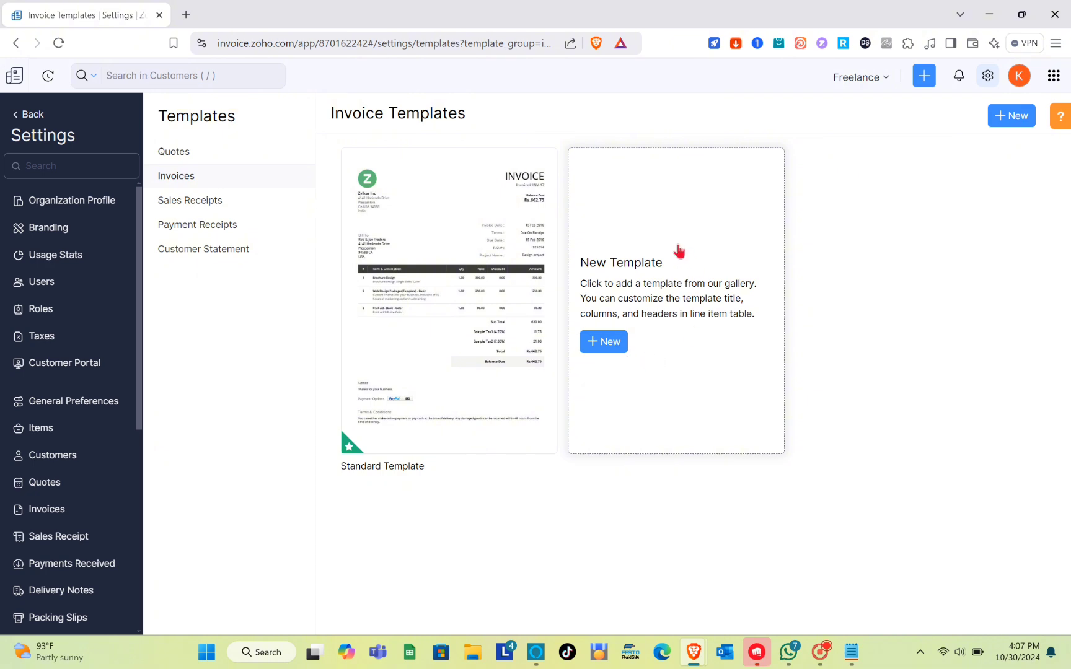
click(605, 342)
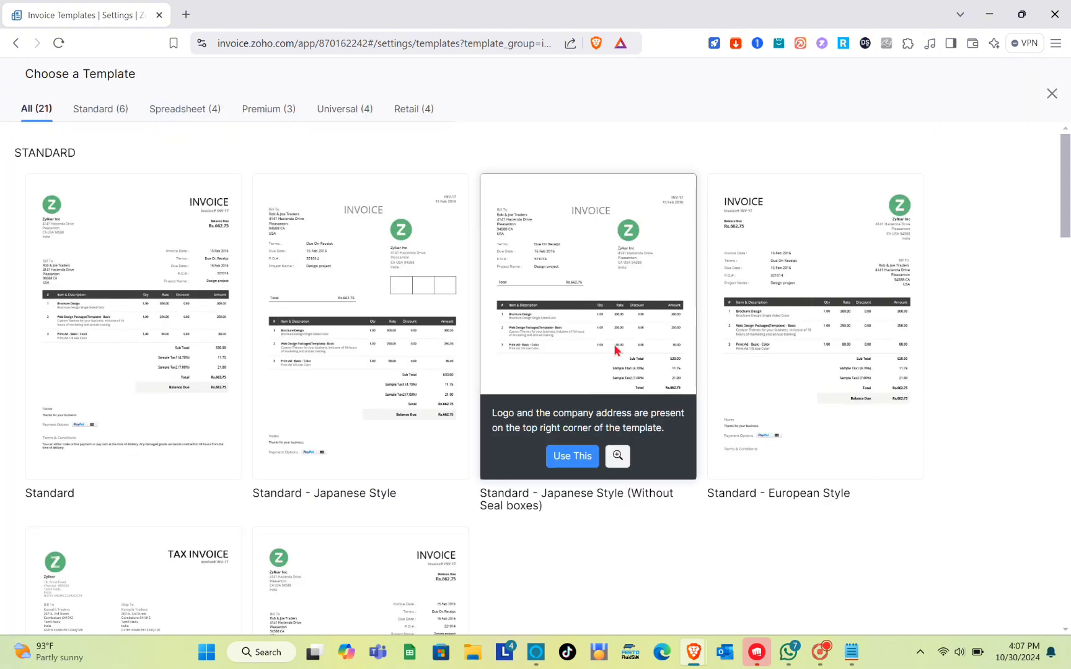
Examine the Standard, Spreadsheet, Premium, Universal and Retail invoice designs in the template gallery.
scroll(338, 454, down, 10)
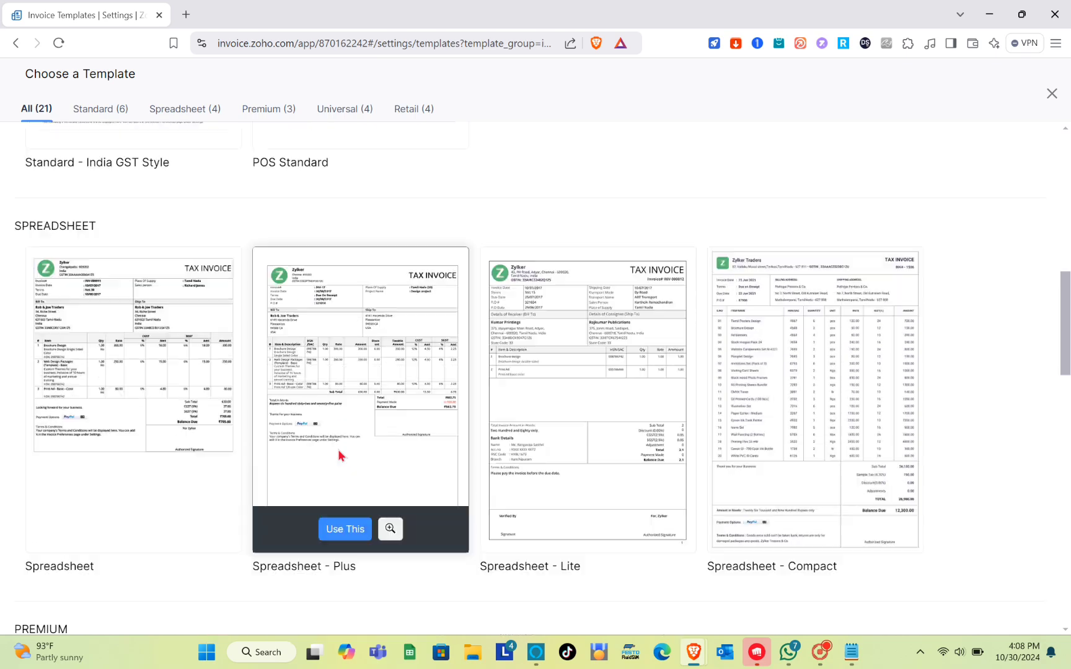
scroll(339, 456, up, 8)
scroll(339, 454, up, 4)
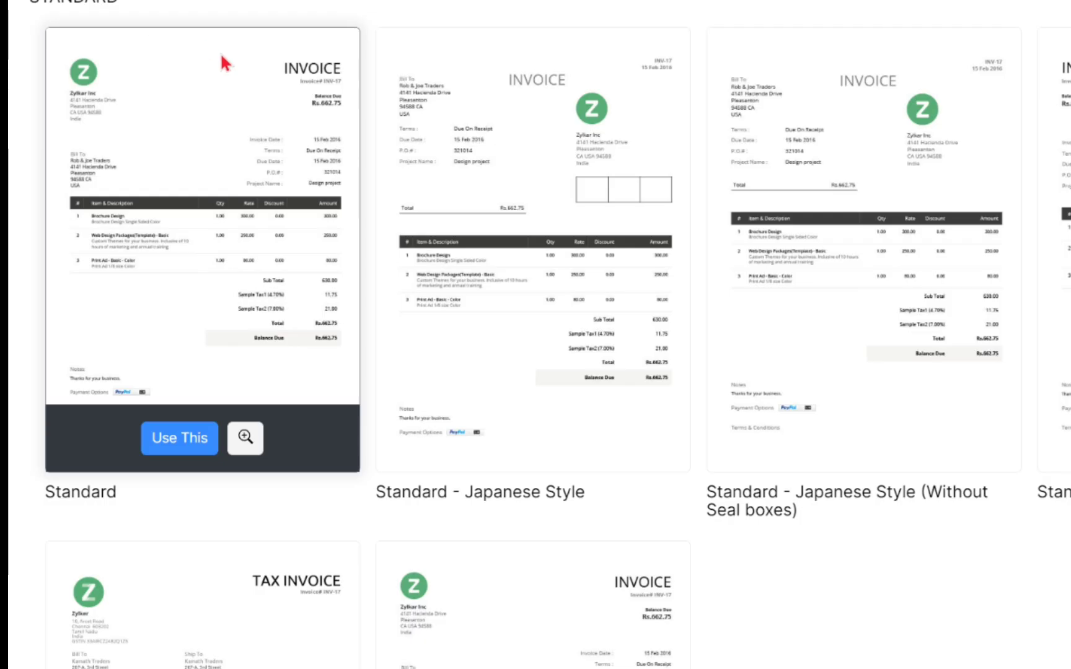
scroll(220, 52, down, 20)
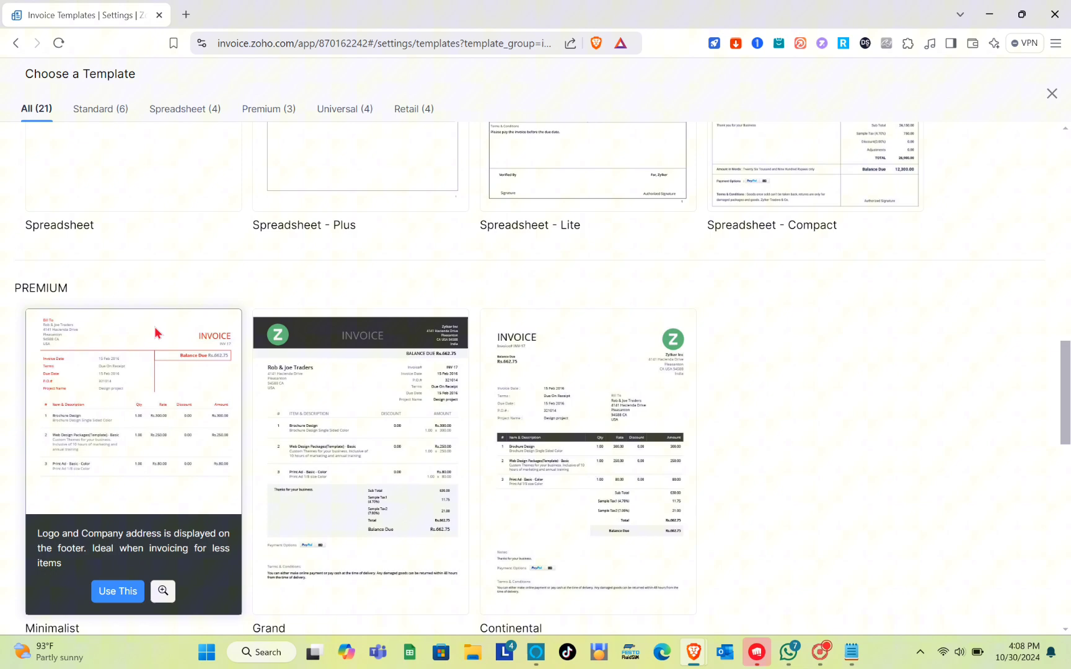
scroll(241, 277, down, 3)
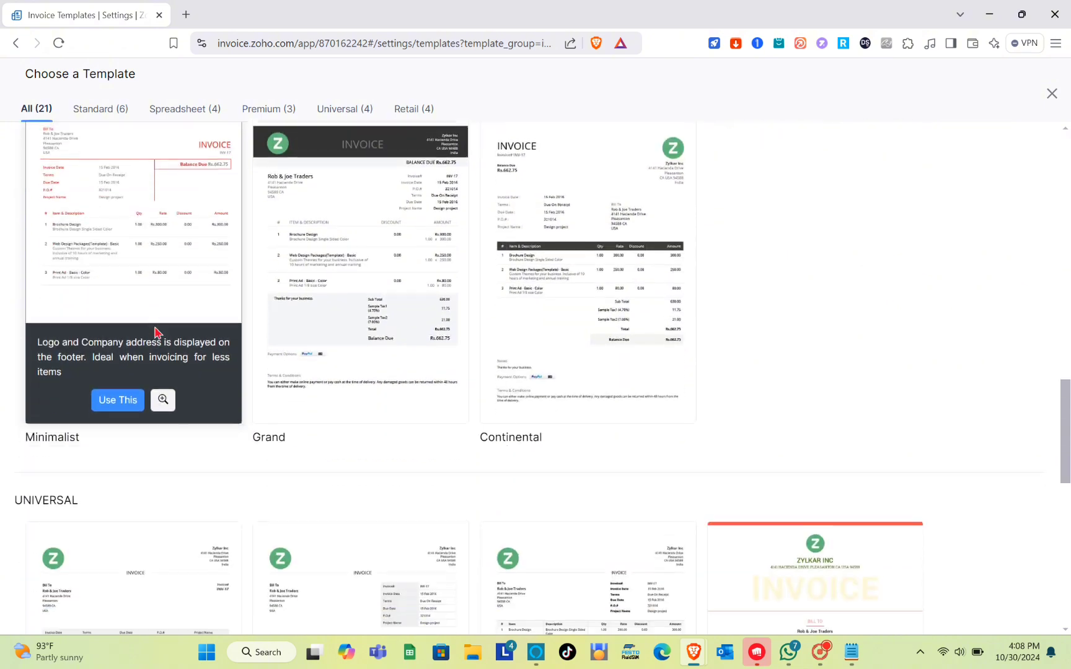
scroll(173, 480, down, 7)
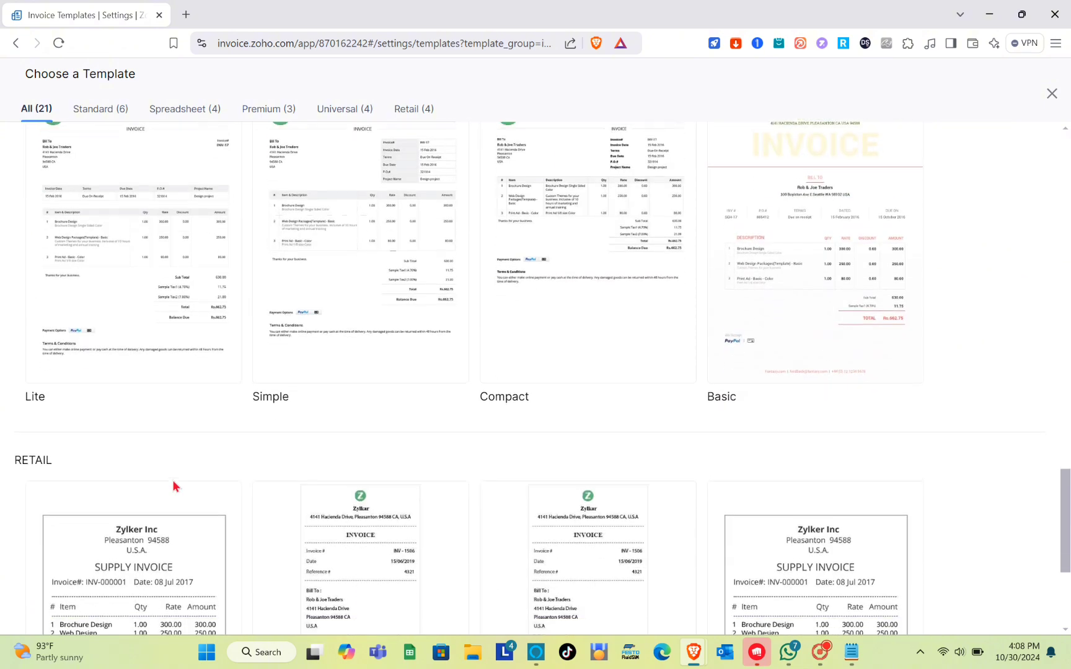
scroll(251, 394, down, 4)
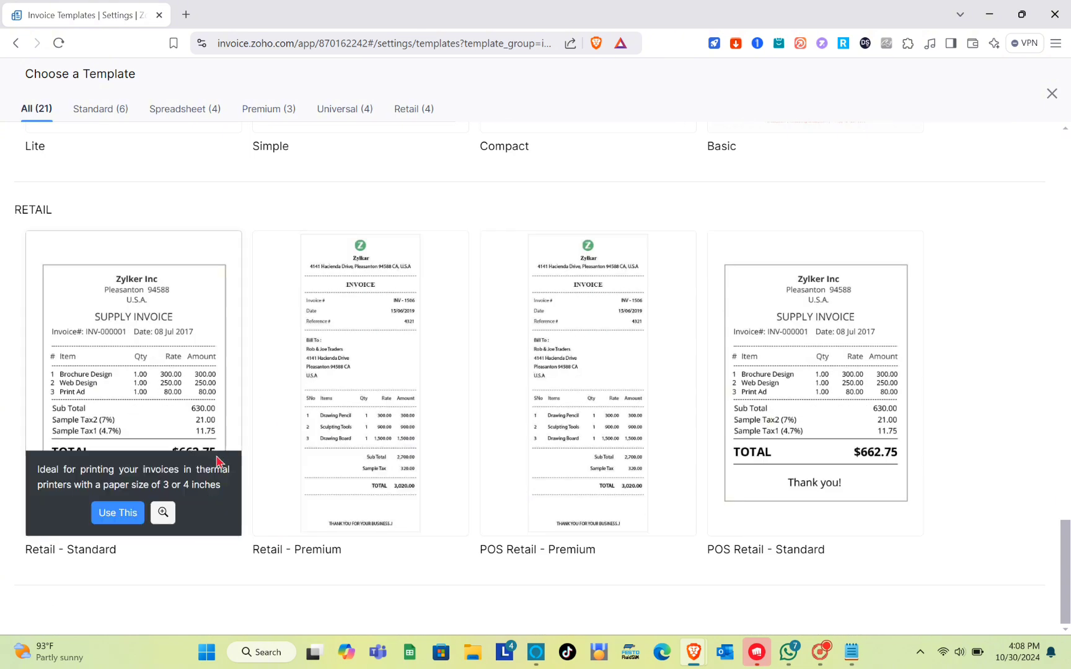
scroll(217, 461, up, 2)
scroll(216, 455, up, 20)
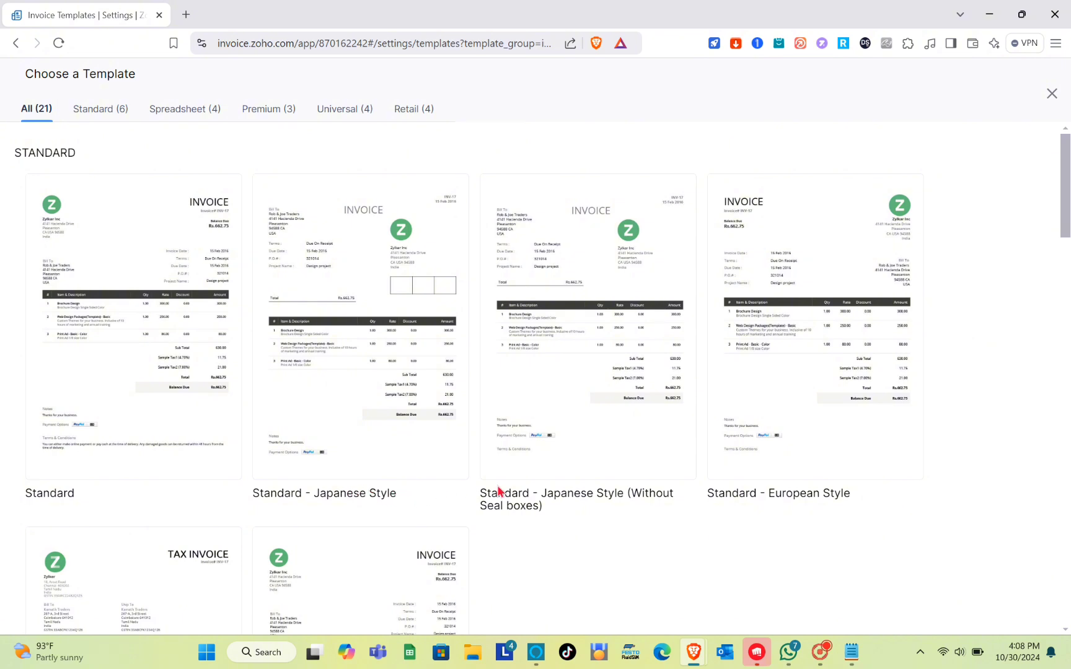
scroll(750, 511, down, 10)
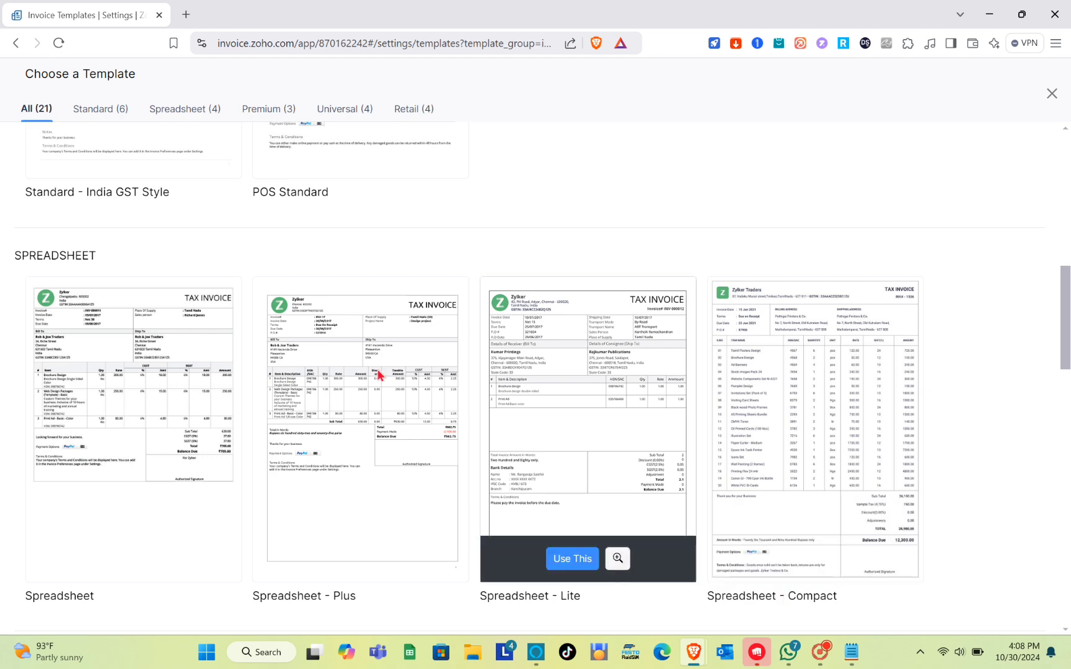
scroll(376, 373, up, 10)
Use the Standard - Japanese Style design for the new invoice template, with English as the template language.
scroll(378, 374, down, 1)
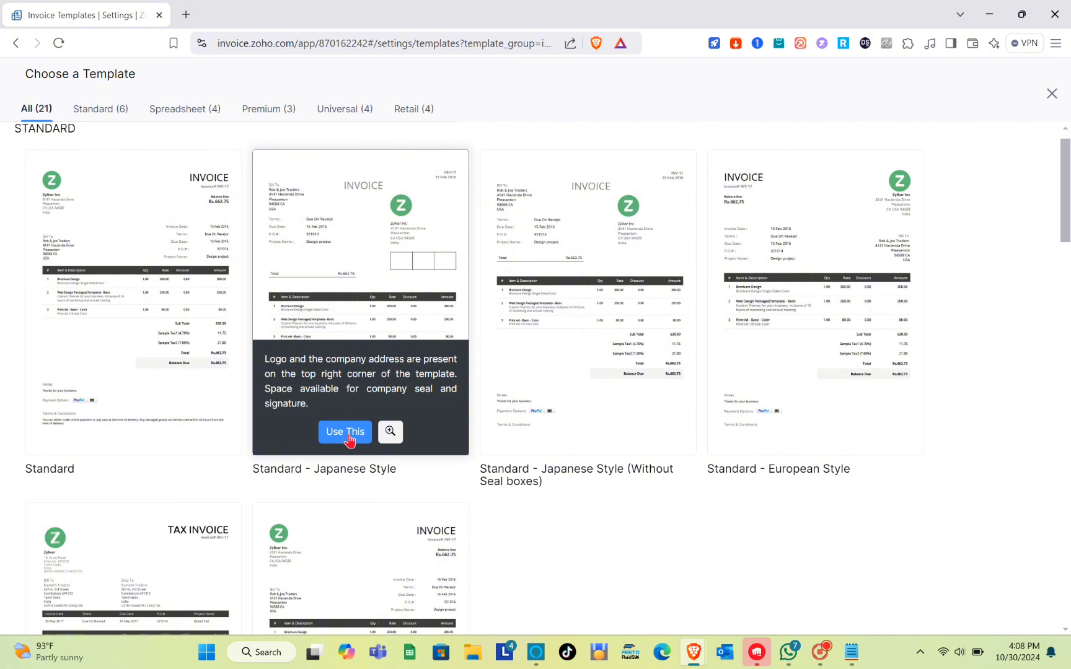
click(349, 434)
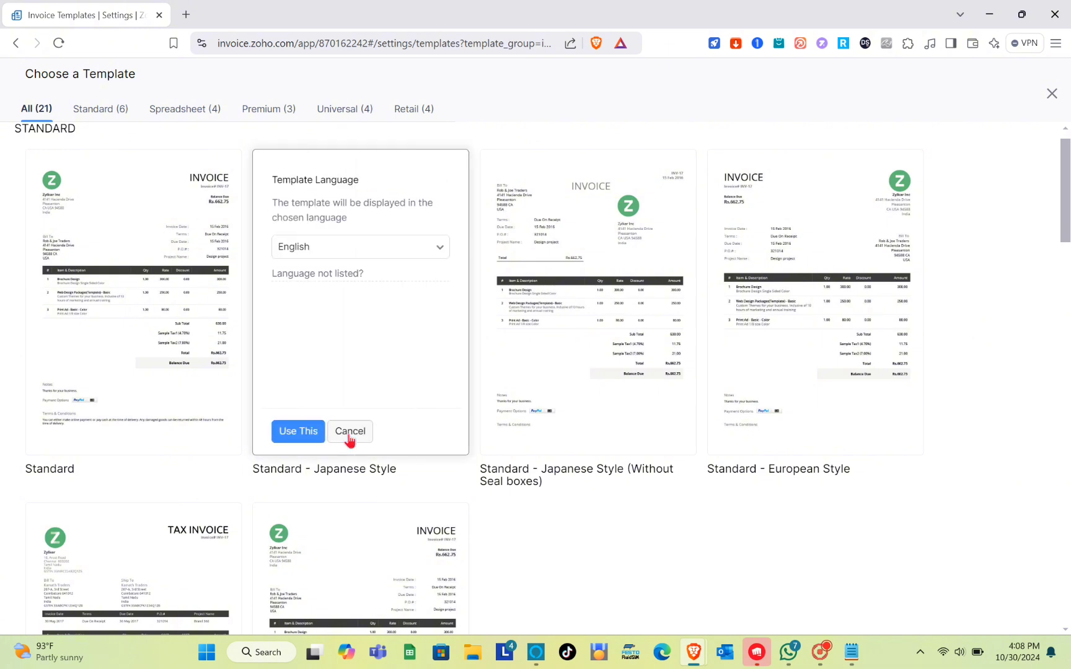
click(297, 432)
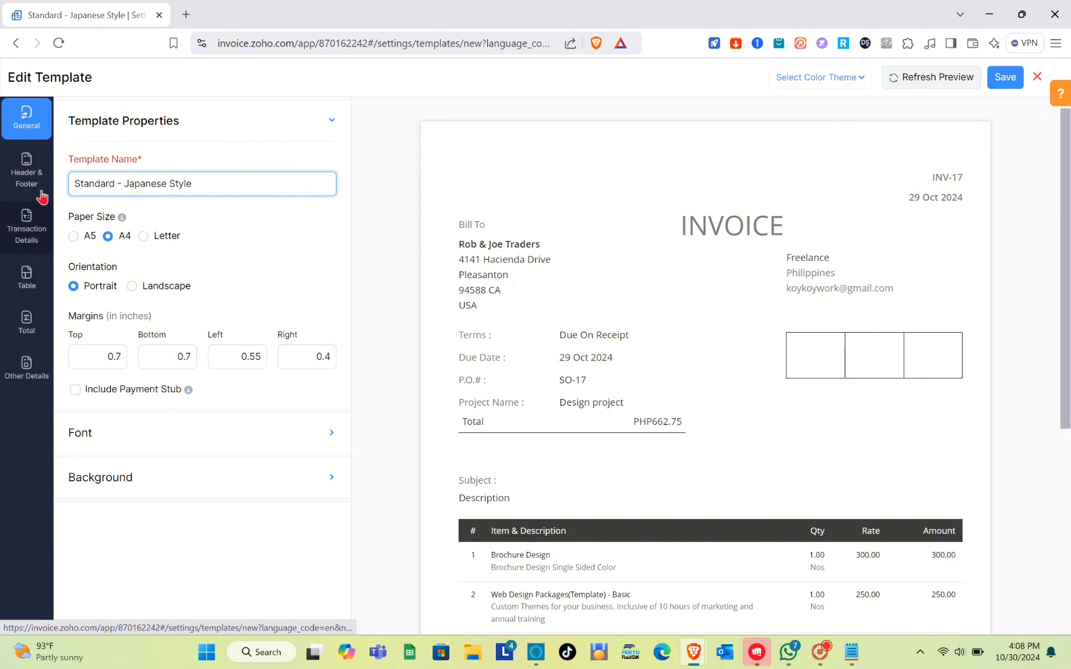
Look through the Header & Footer, Transaction Details, Table, Total, Other Details and General settings, and examine the invoice preview.
click(28, 168)
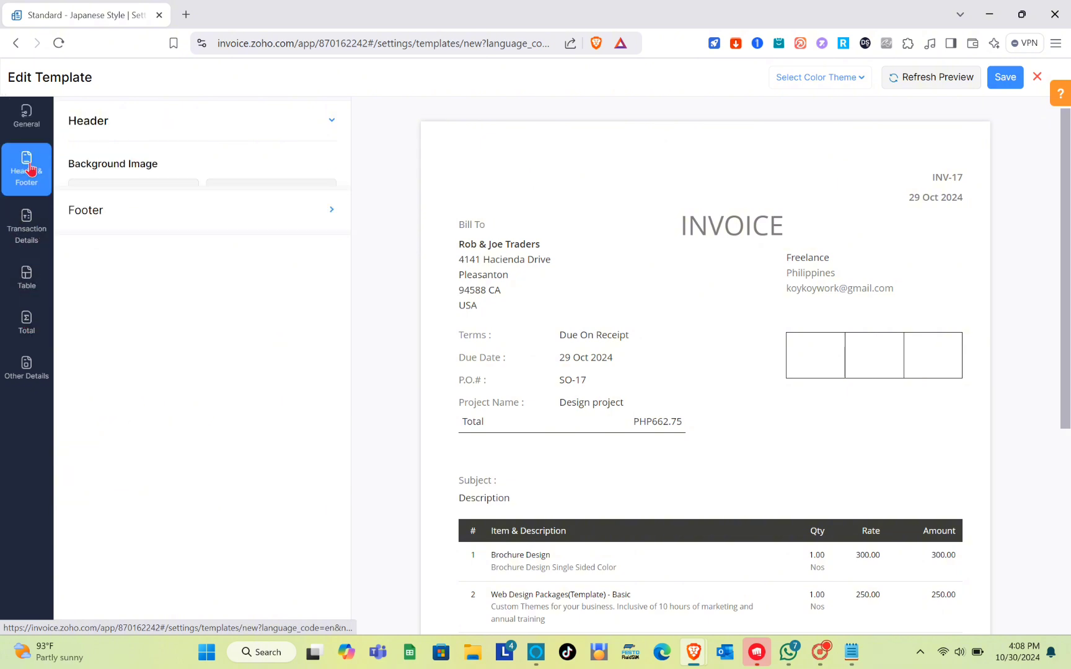
click(29, 221)
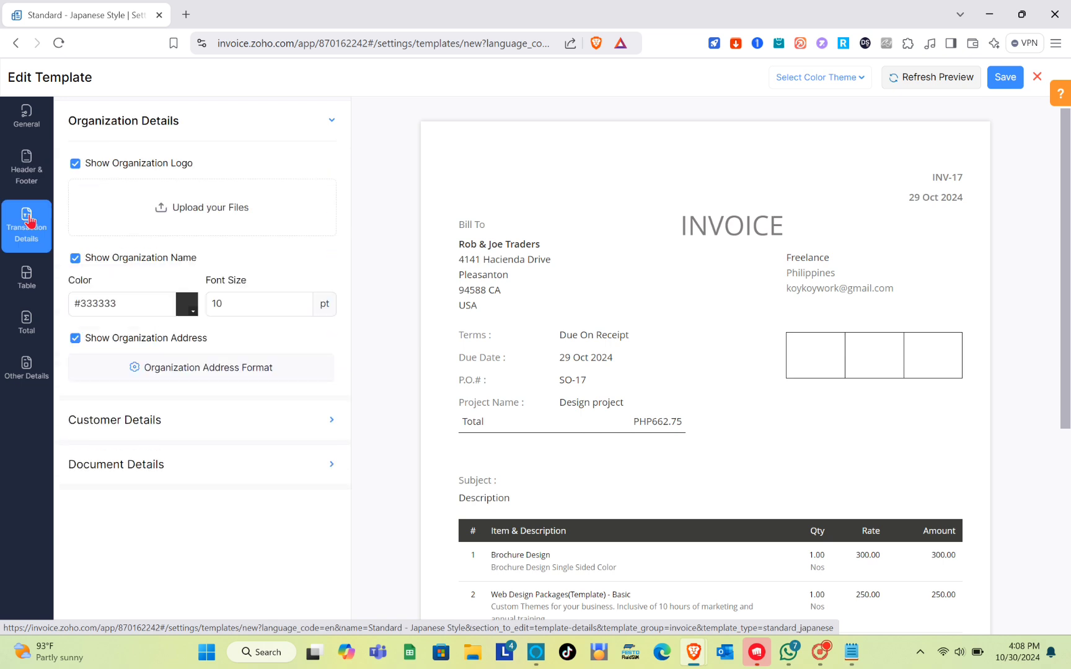
click(29, 271)
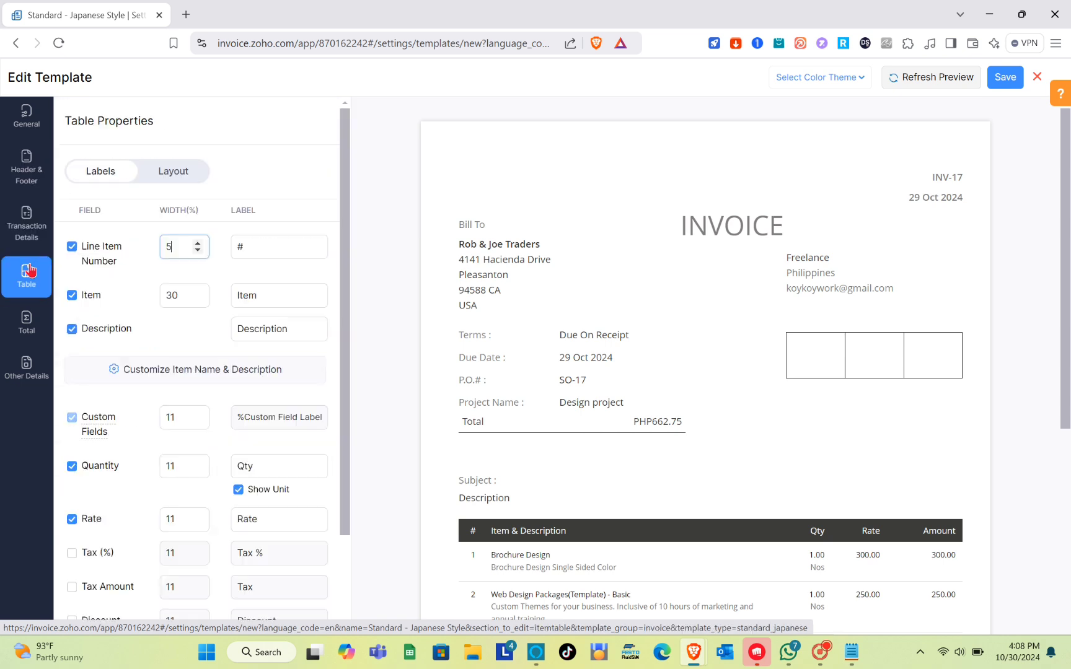
click(28, 319)
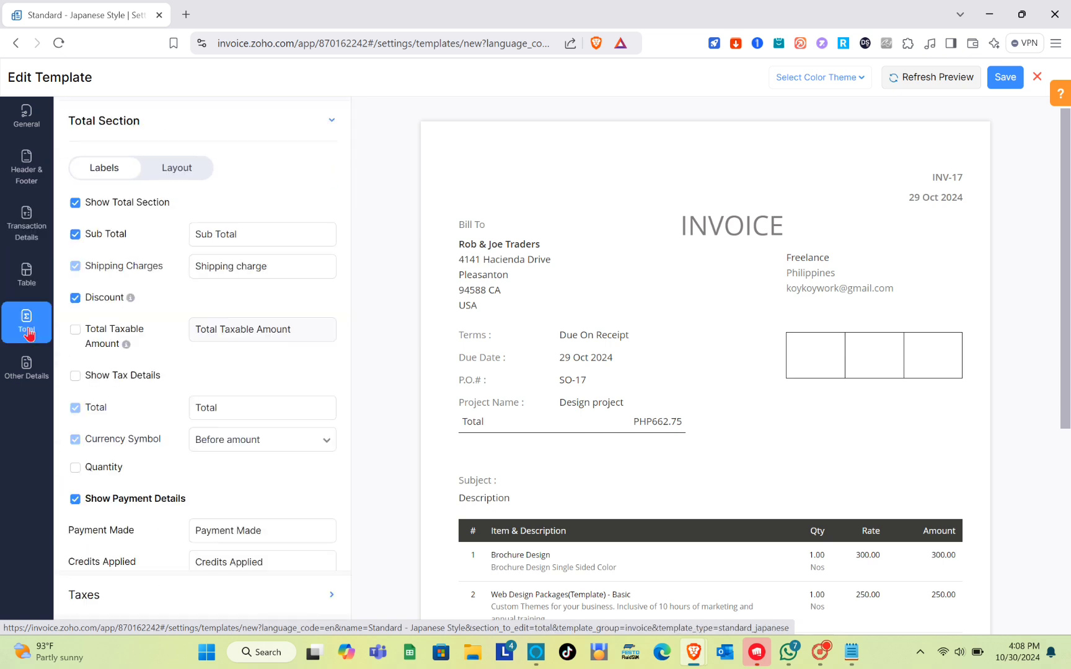
click(28, 366)
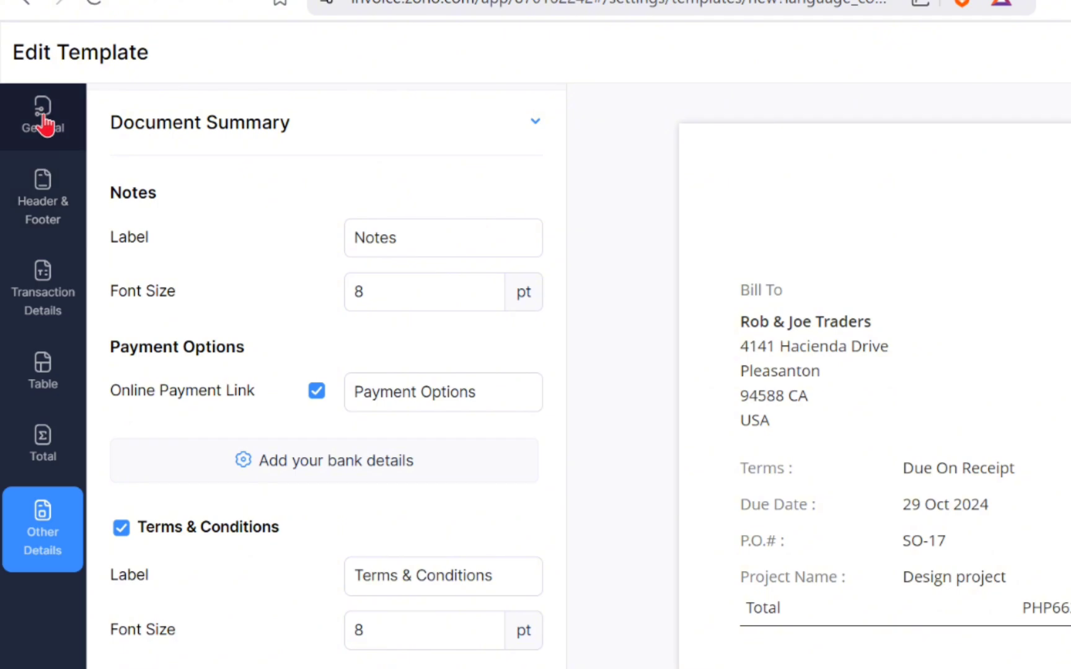
click(43, 121)
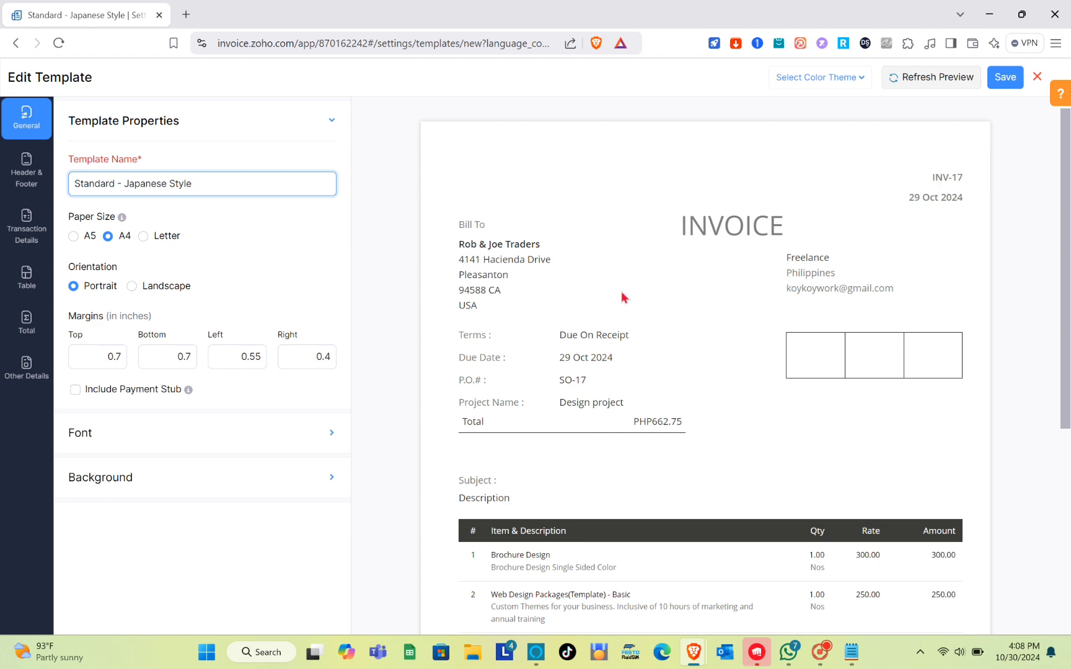
scroll(621, 291, down, 5)
scroll(620, 292, up, 5)
Try the Letter paper size and Landscape orientation for the template, returning to A4 and Portrait.
click(105, 237)
click(73, 238)
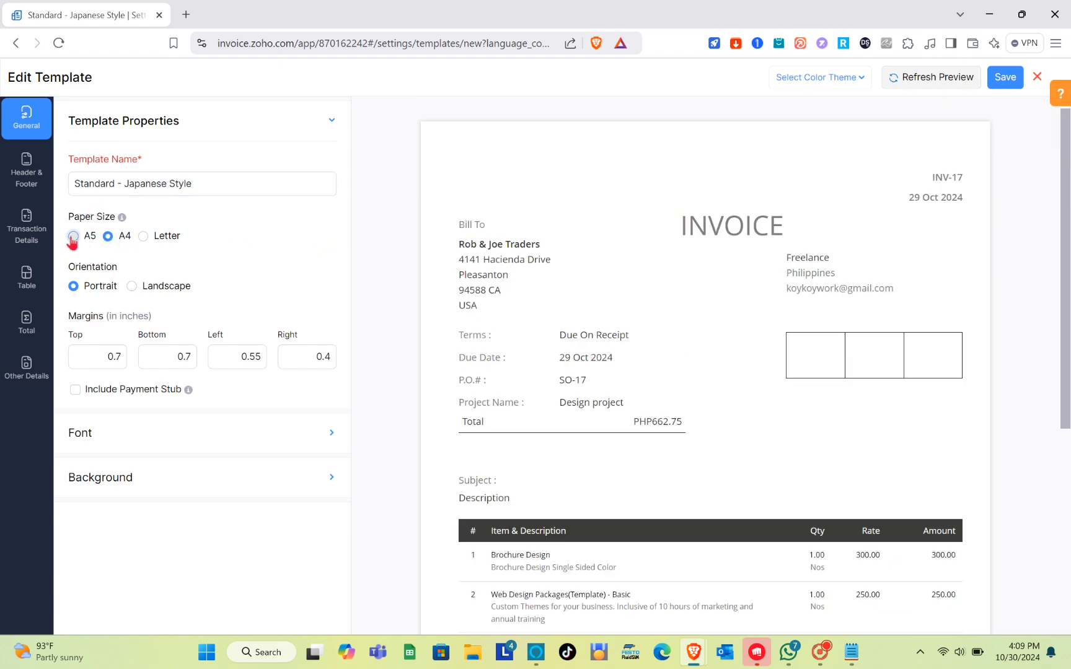
click(144, 238)
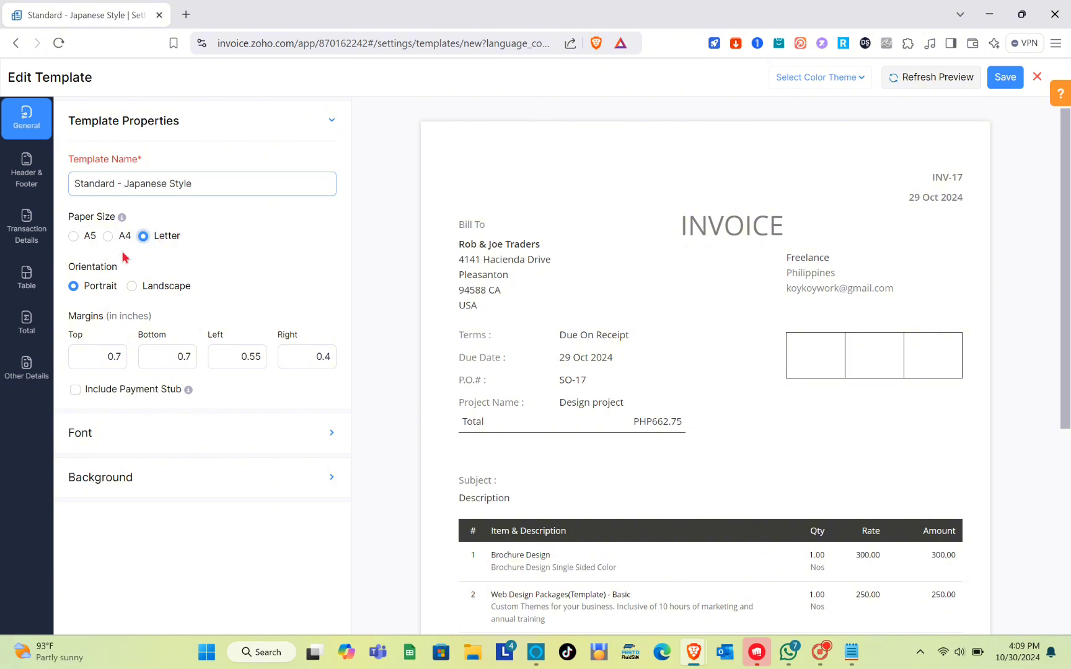
click(107, 237)
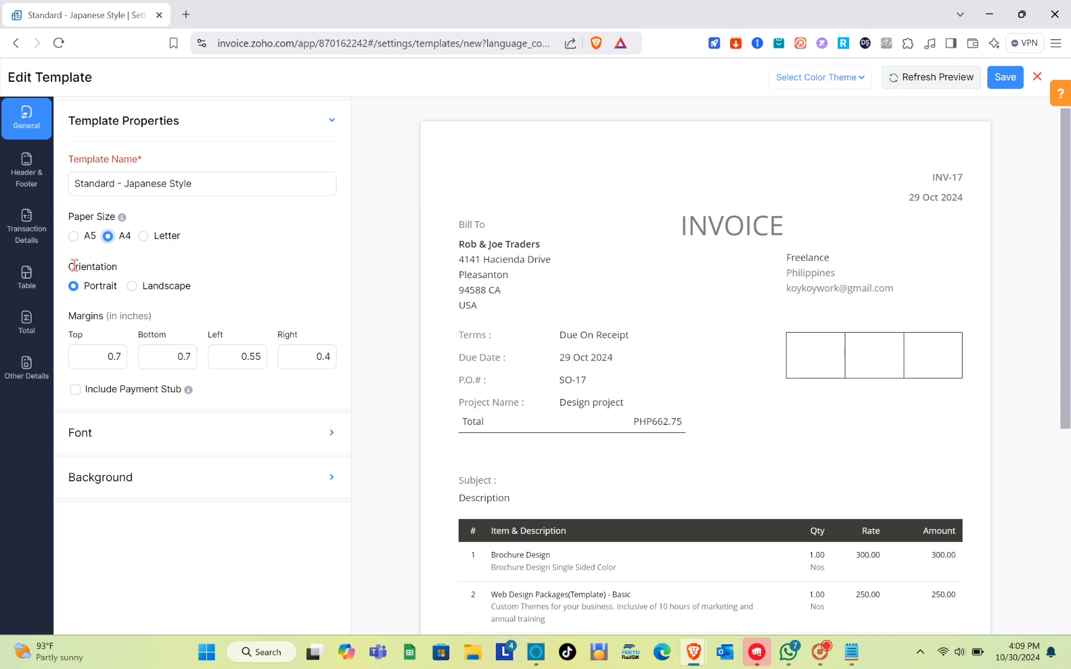
click(131, 287)
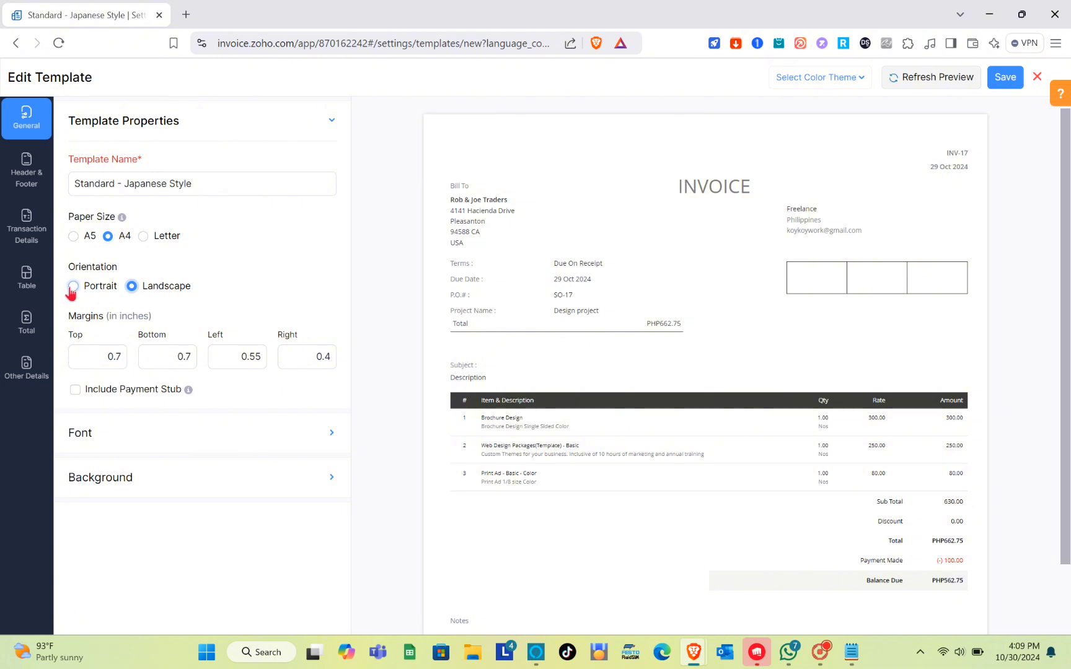
click(73, 287)
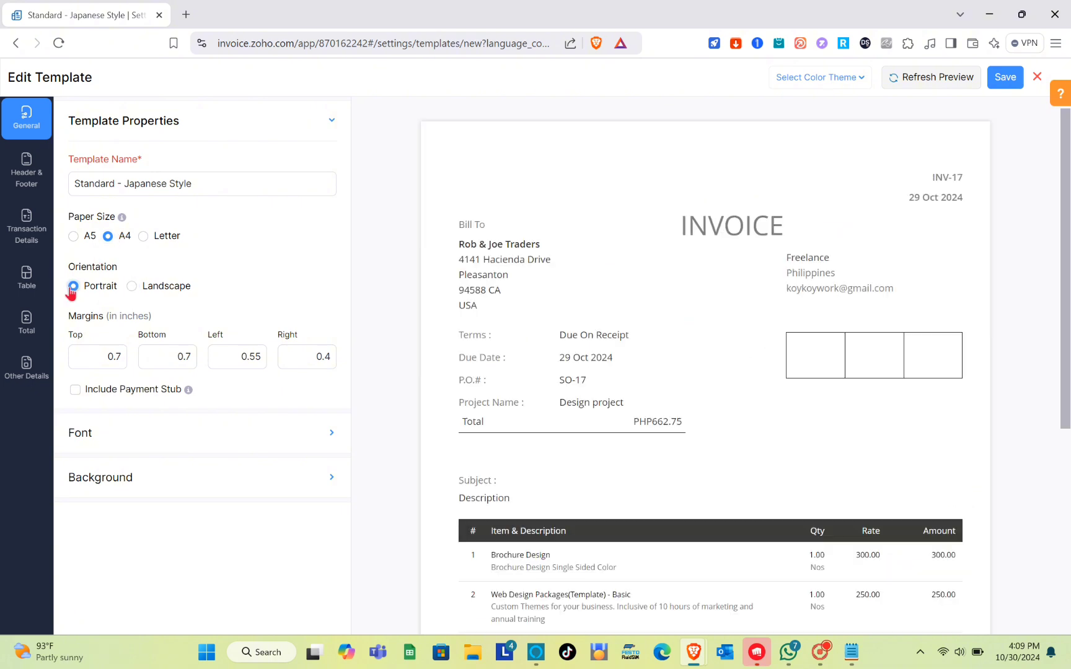
Go through the template's margin fields and try including a payment stub, leaving the stub switched off.
click(73, 357)
key(Tab)
key(Tab)
key(Tab)
key(shift+Tab)
key(shift+Tab)
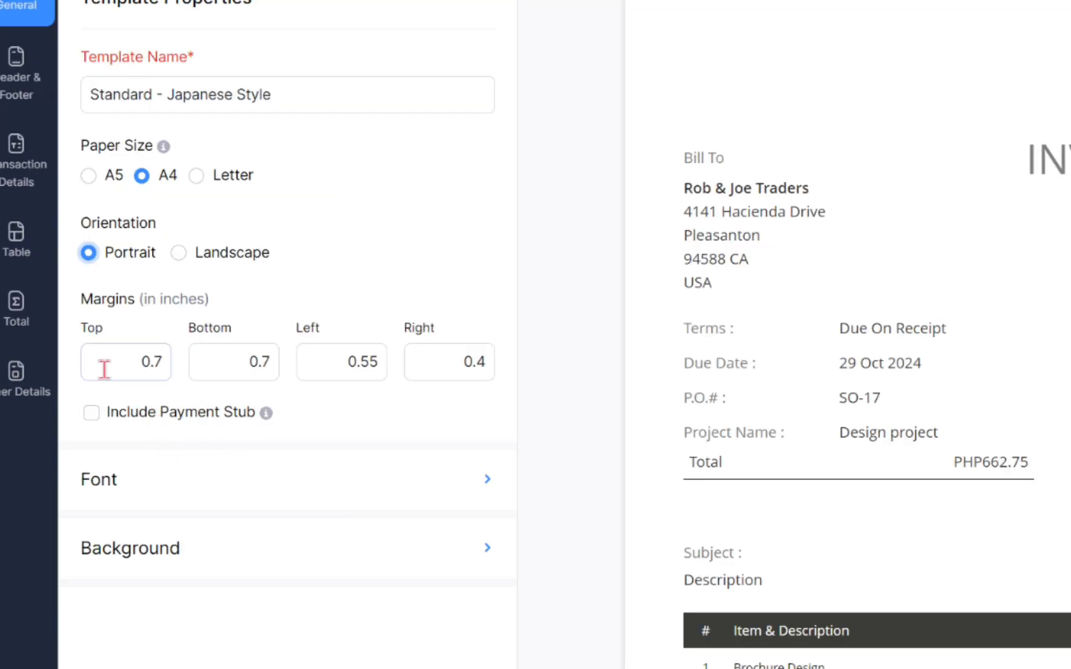
click(92, 413)
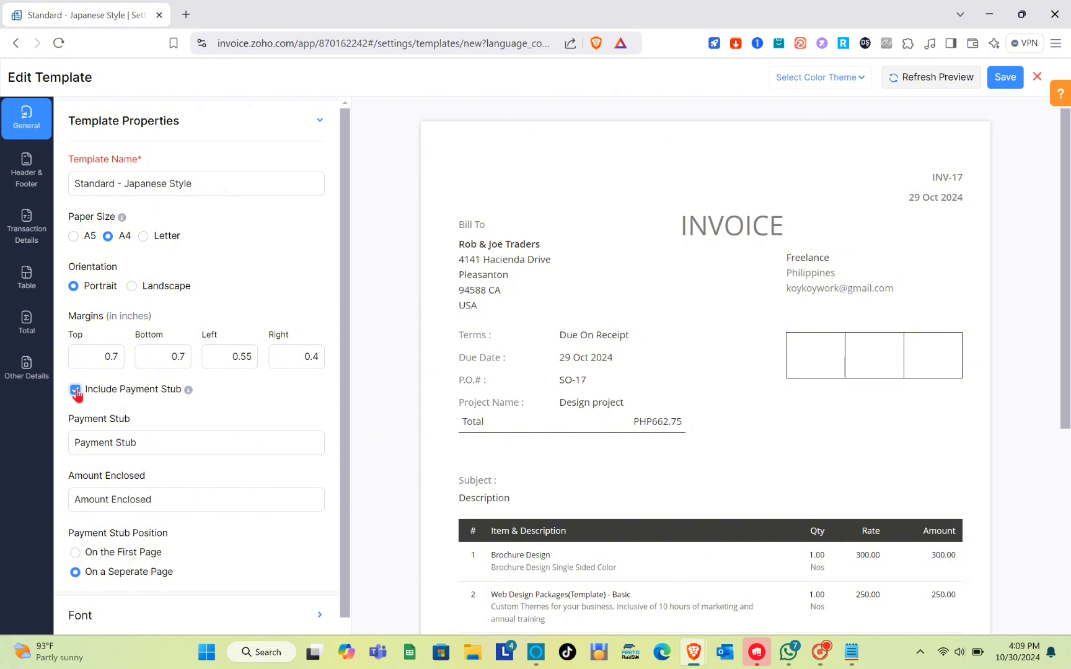
click(75, 390)
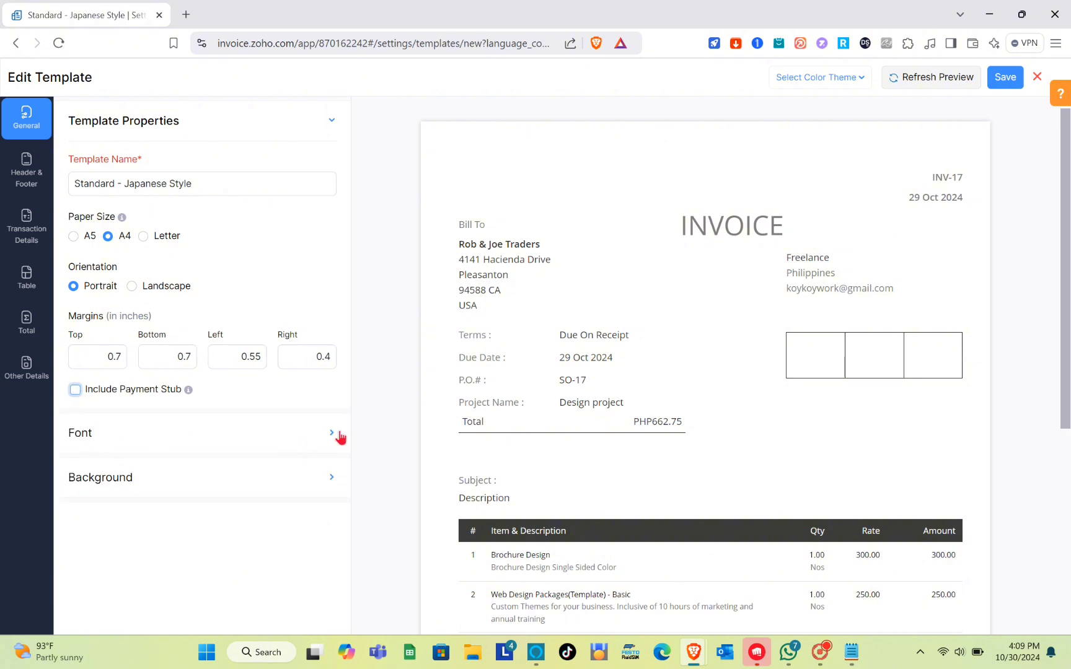
Open the template's Font settings and browse the available PDF fonts, keeping Open Sans.
click(333, 435)
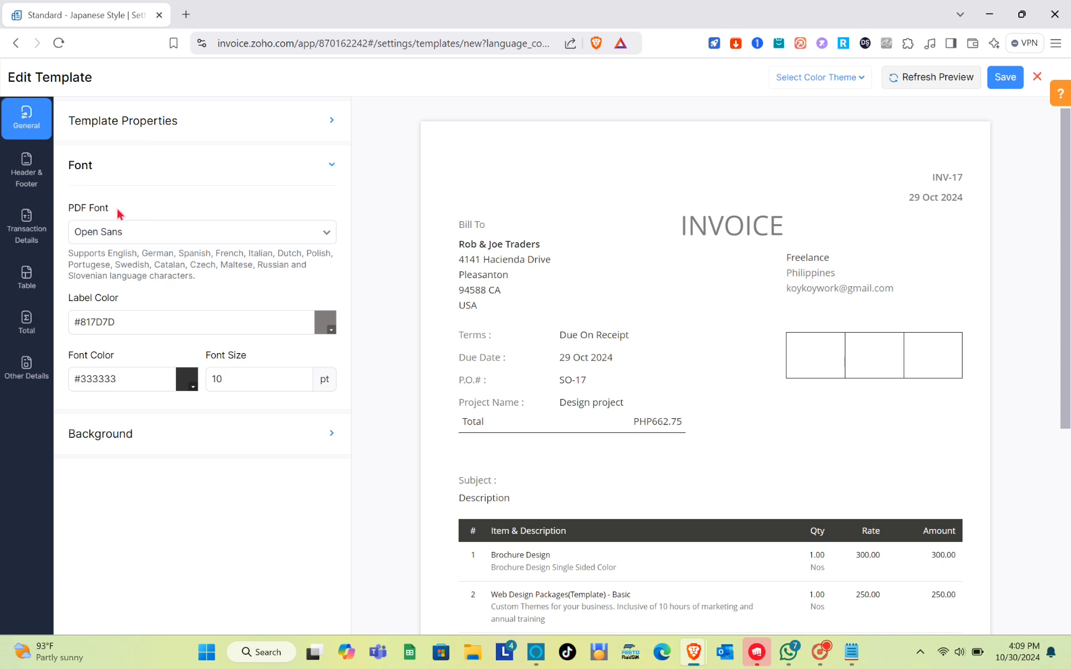
click(154, 238)
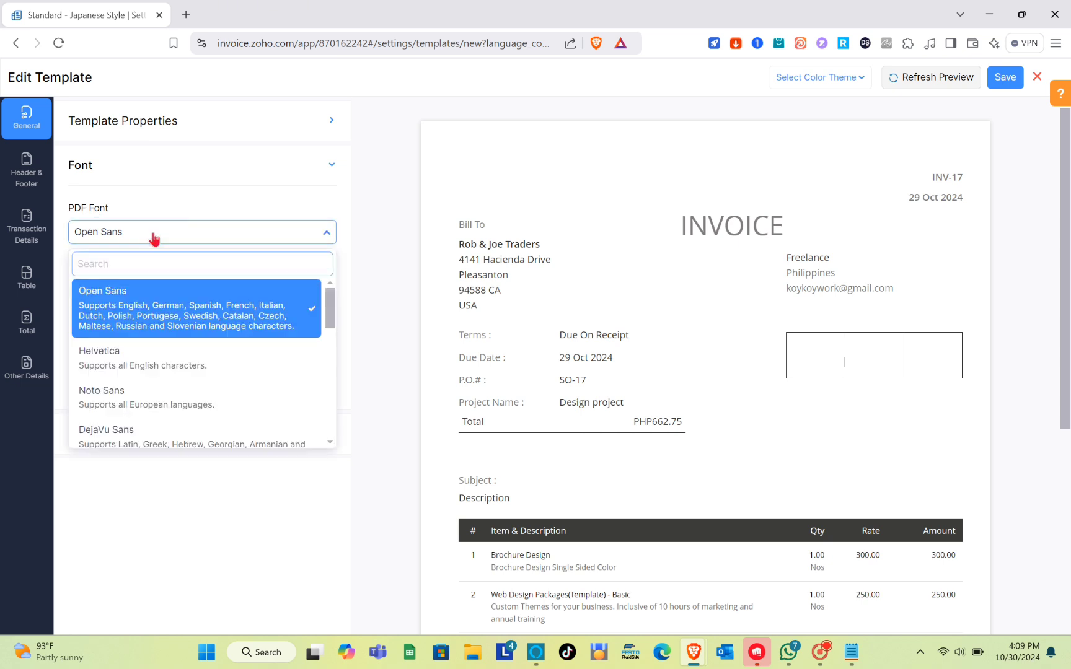
scroll(146, 366, down, 3)
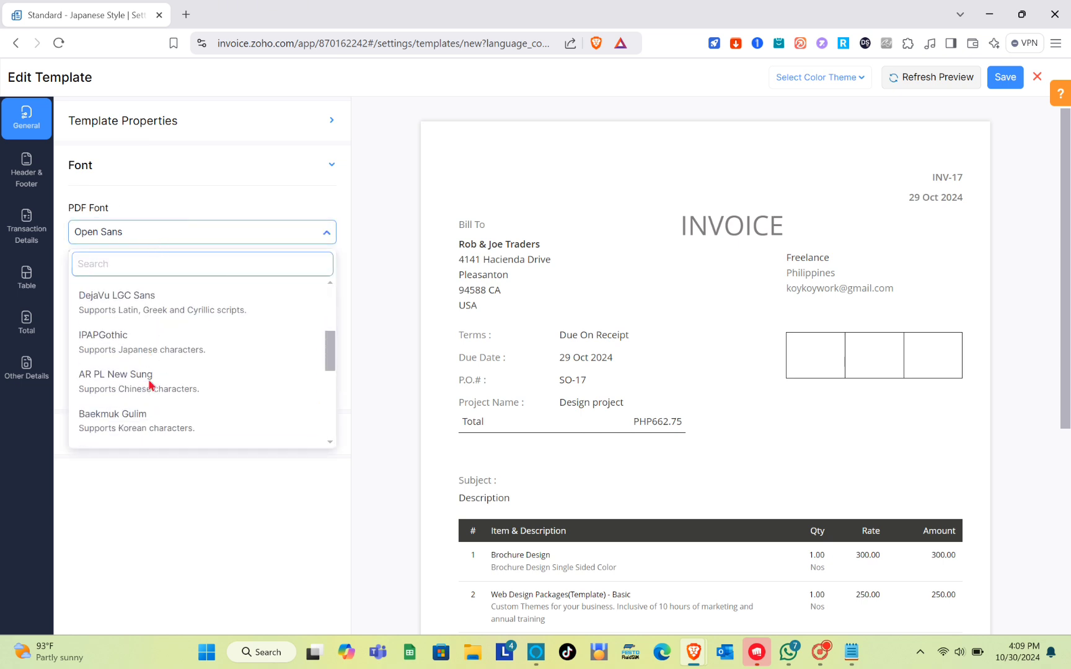
scroll(149, 378, up, 3)
click(174, 231)
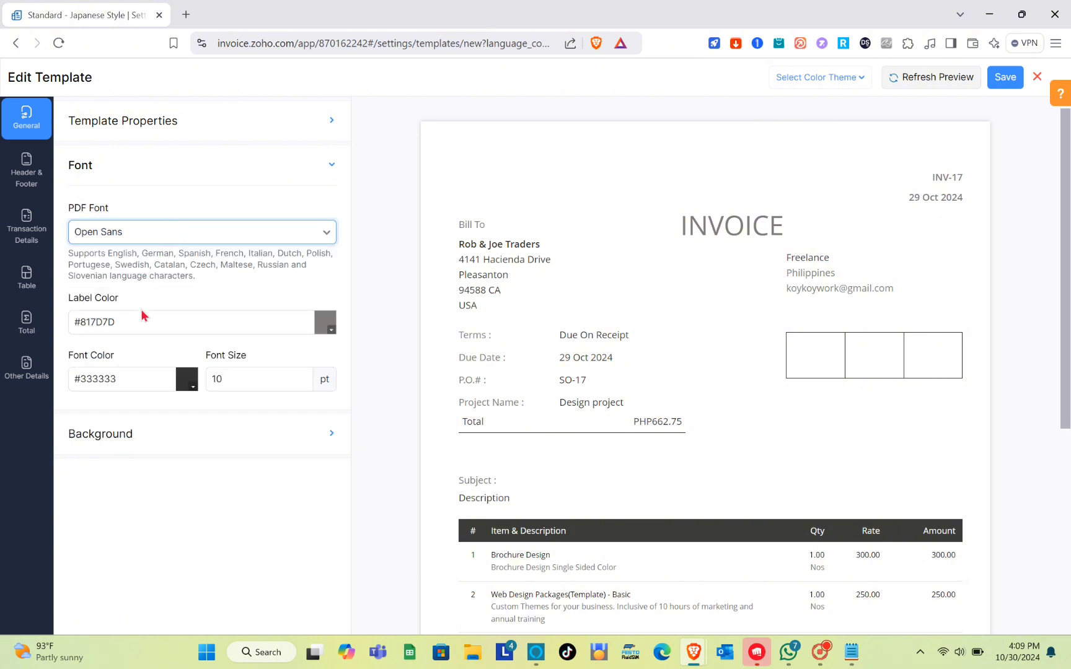
Set the template's label color to #E89393 and its font size to 9 pt.
click(326, 331)
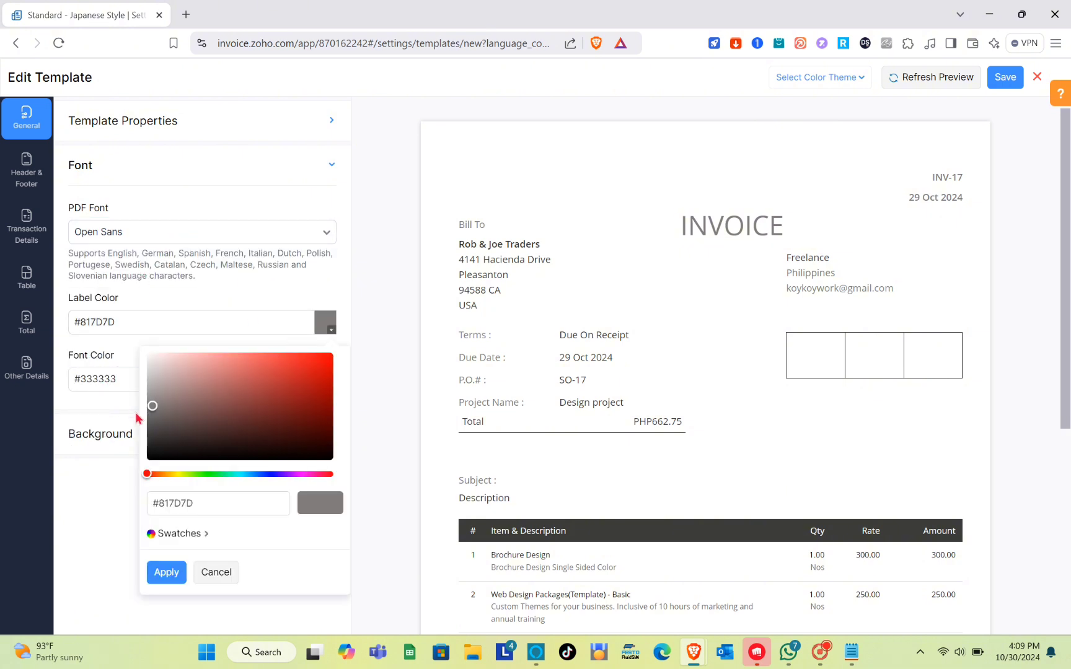
drag(152, 404, 214, 360)
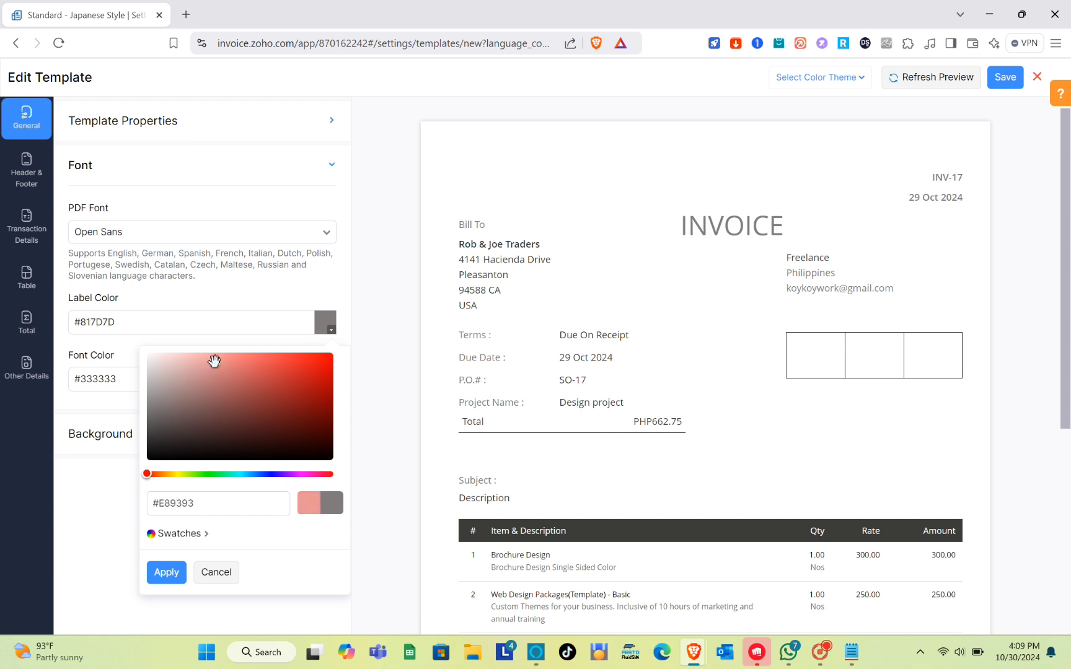
click(166, 572)
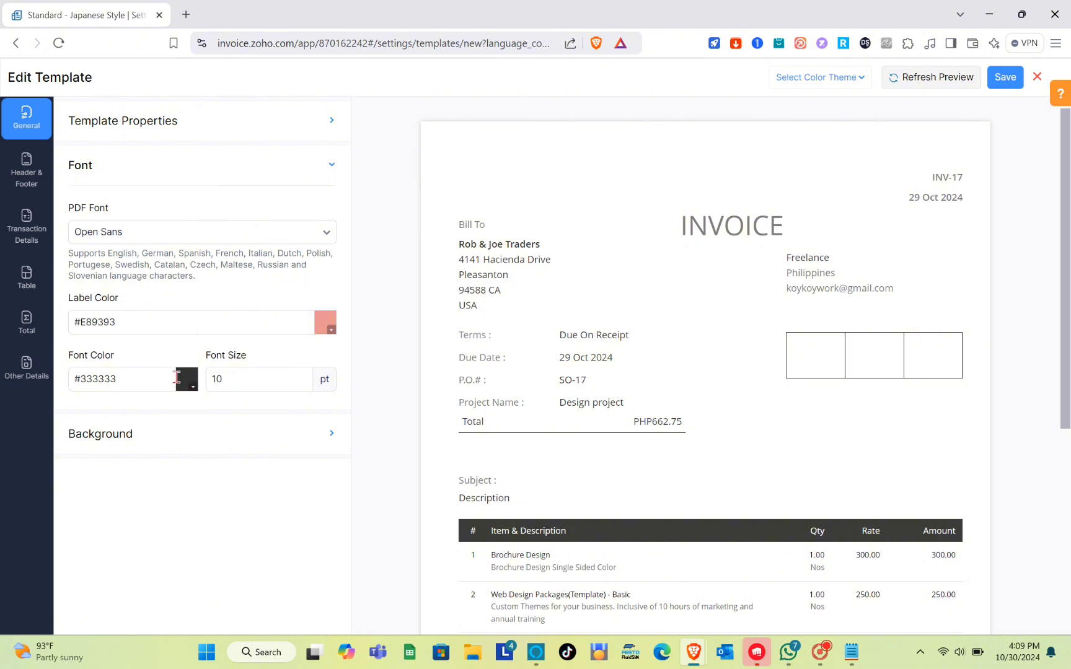
click(287, 380)
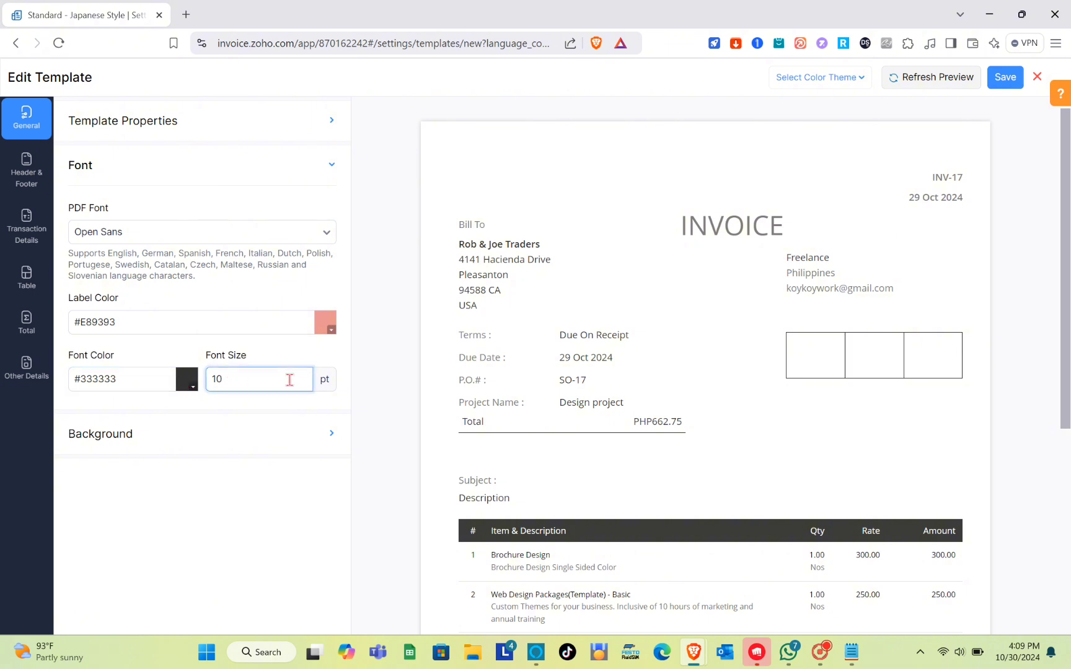
click(251, 507)
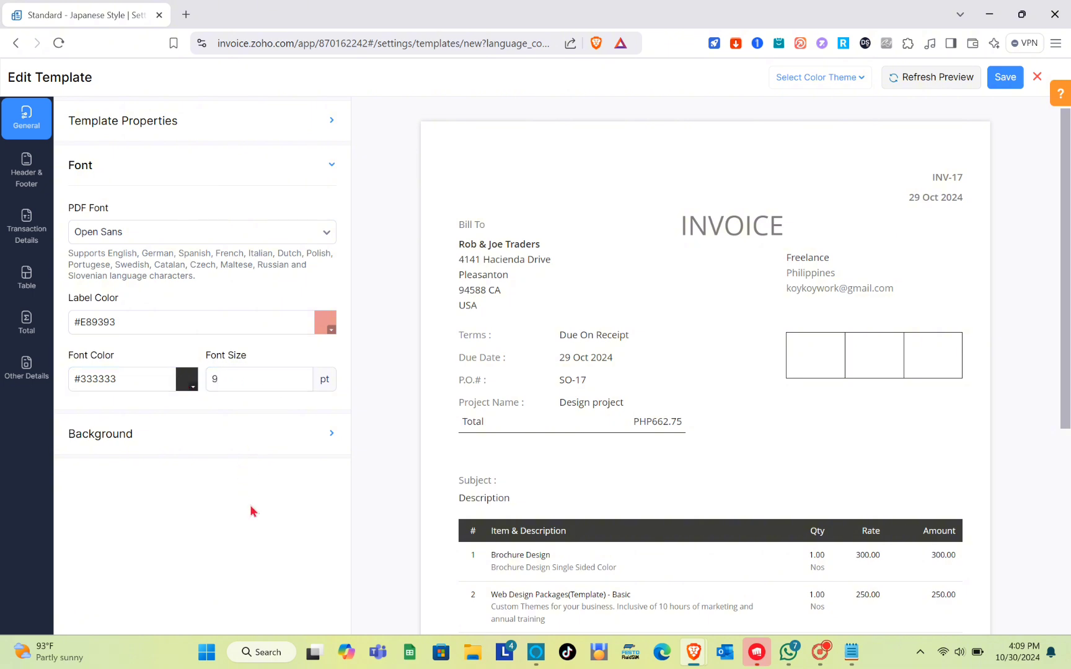
Set the template's background color to the dark olive shade #616332.
click(336, 437)
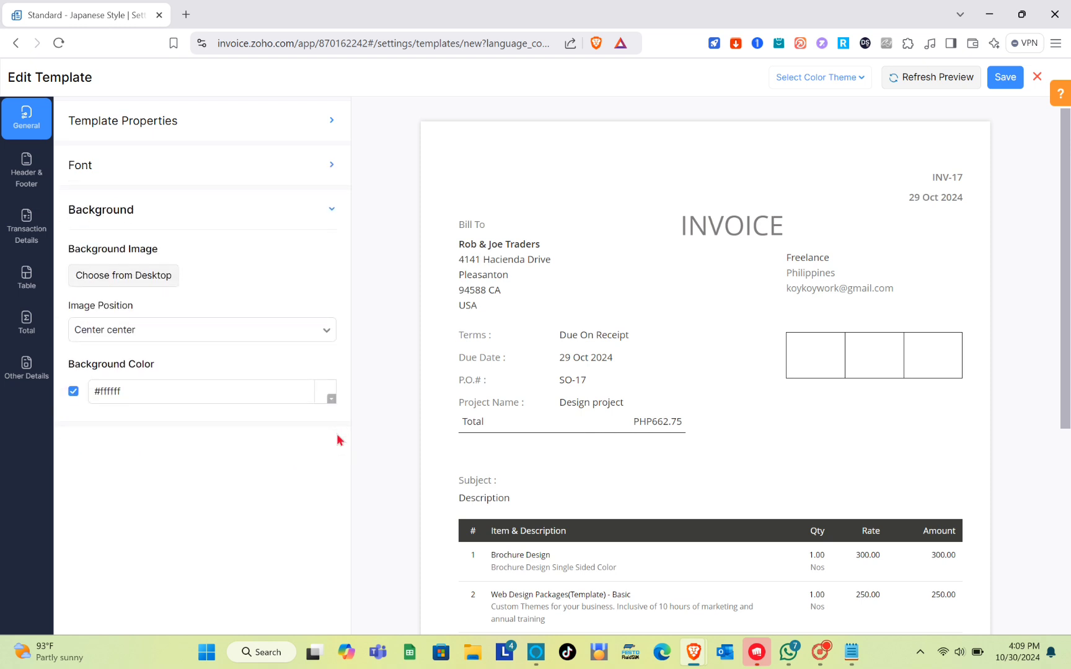
click(225, 391)
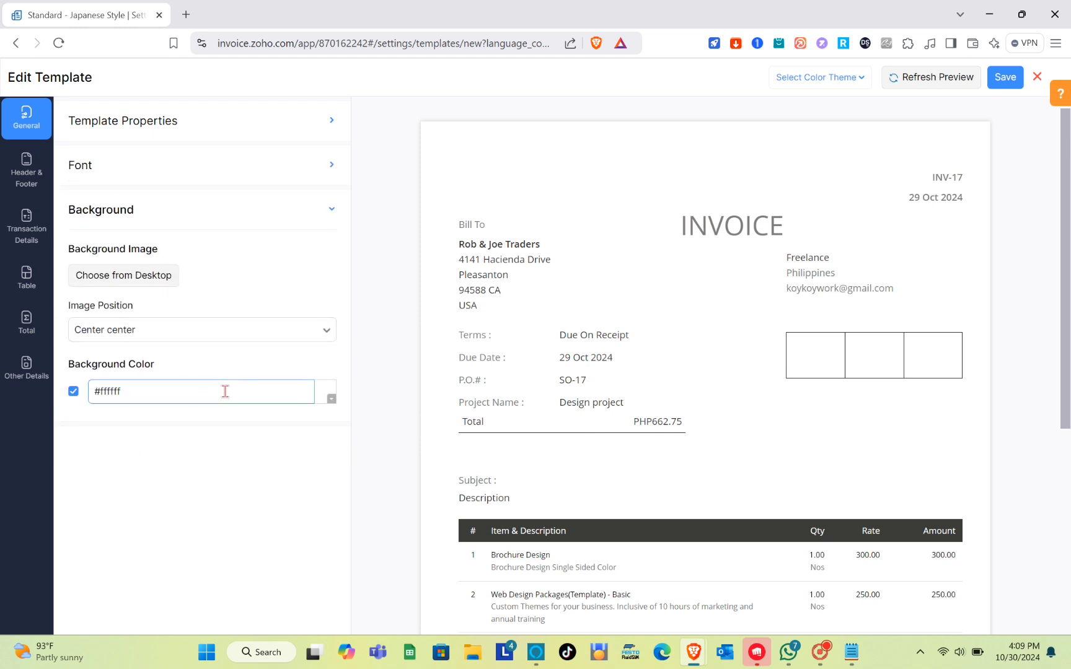
click(334, 397)
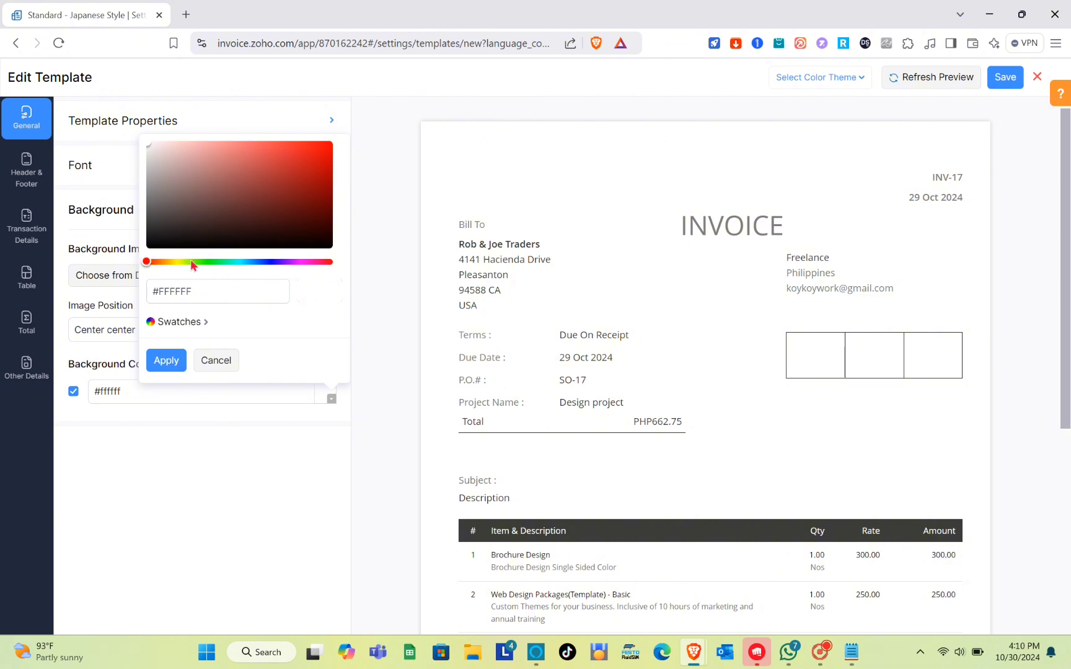
click(177, 261)
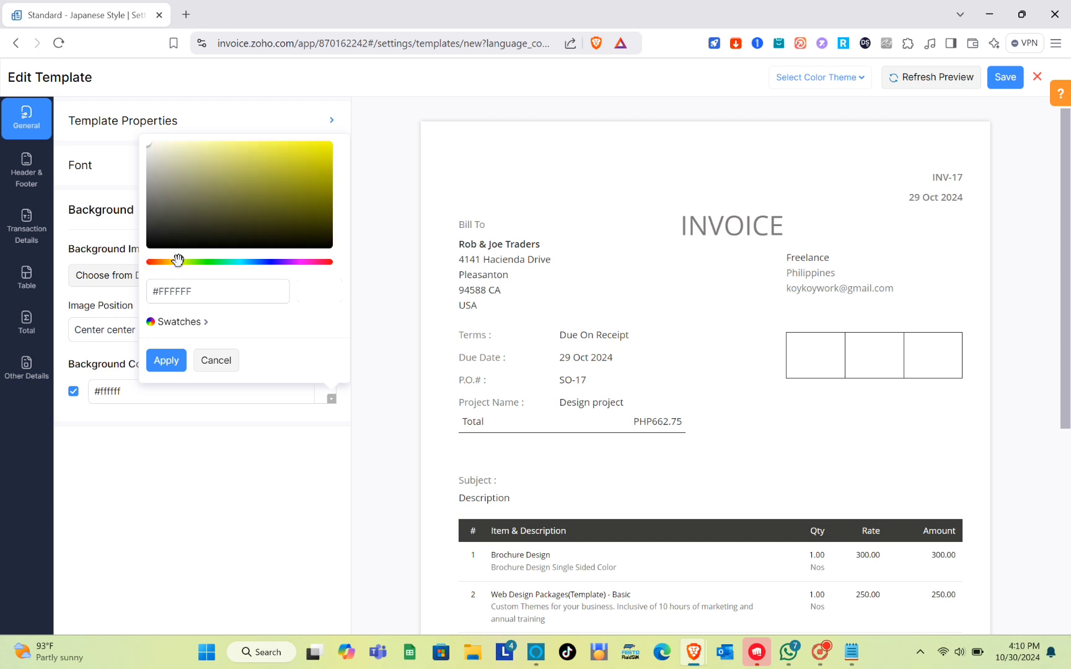
mouse_move(229, 192)
mouse_down()
mouse_move(246, 196)
mouse_move(238, 207)
mouse_up()
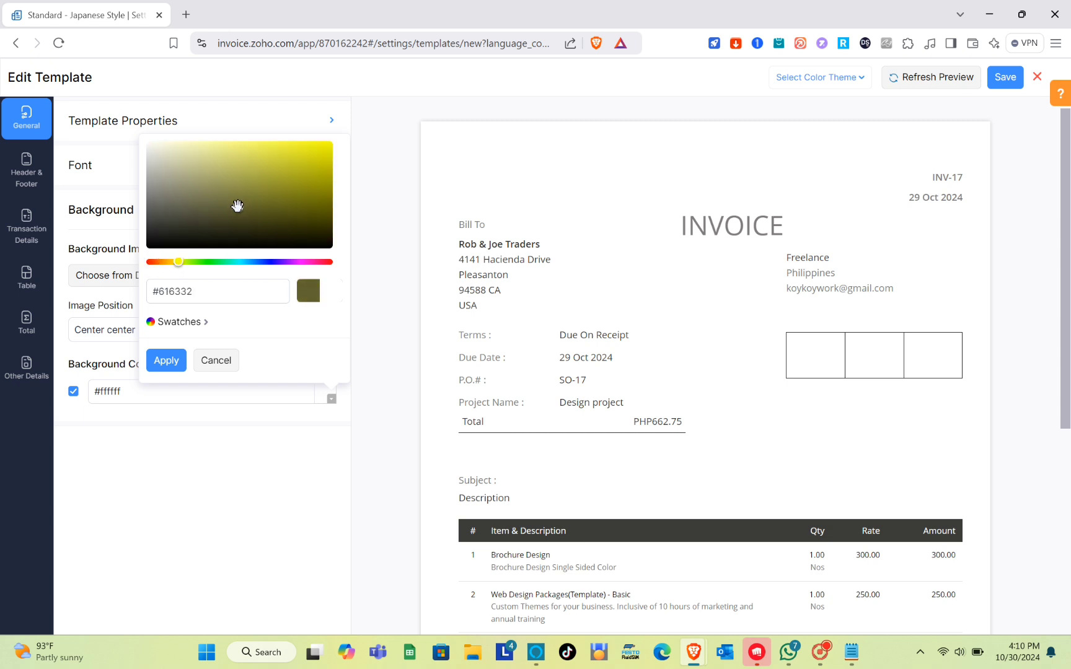
click(173, 363)
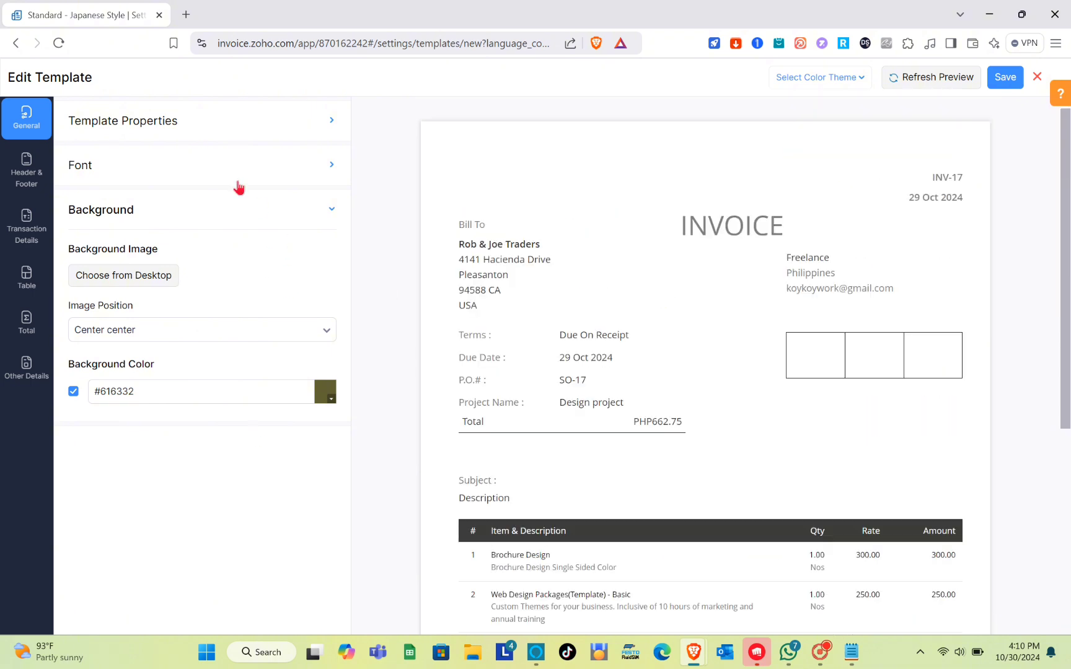
Set the header's background image to the green Merry Christmas banner from the built-in gallery instead of a desktop file.
click(39, 174)
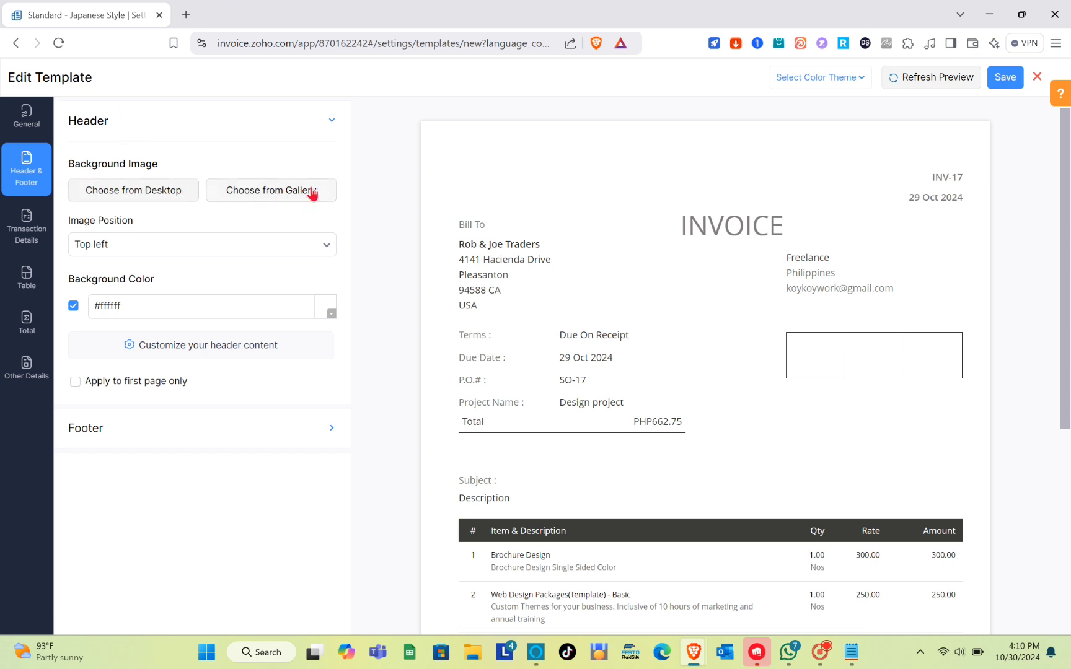
click(163, 199)
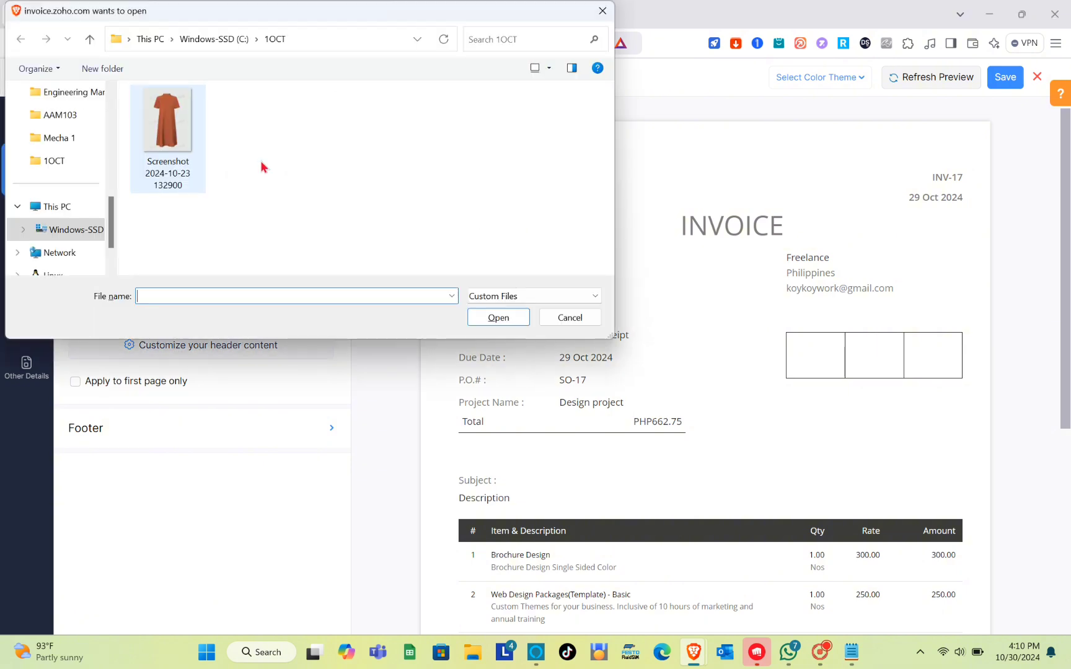
click(600, 13)
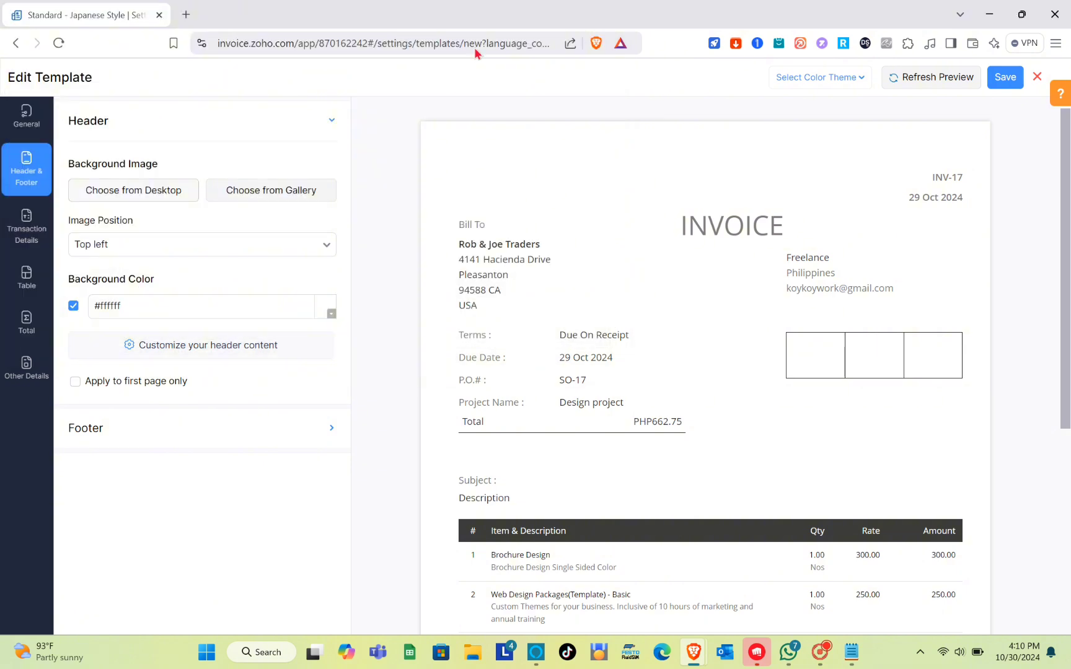
click(289, 193)
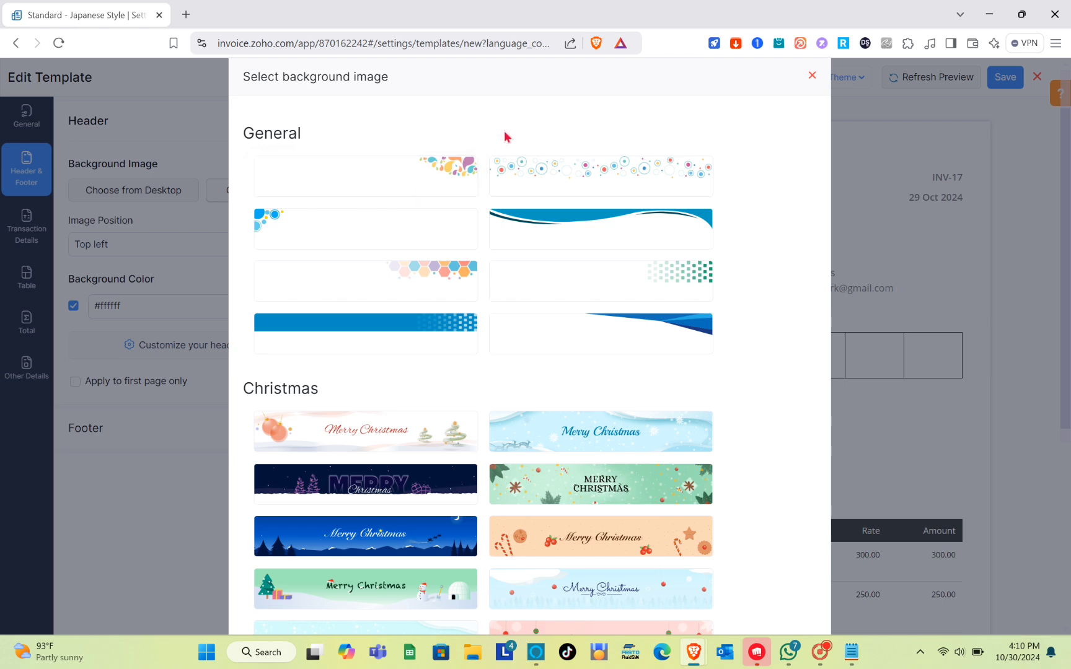
scroll(453, 314, down, 5)
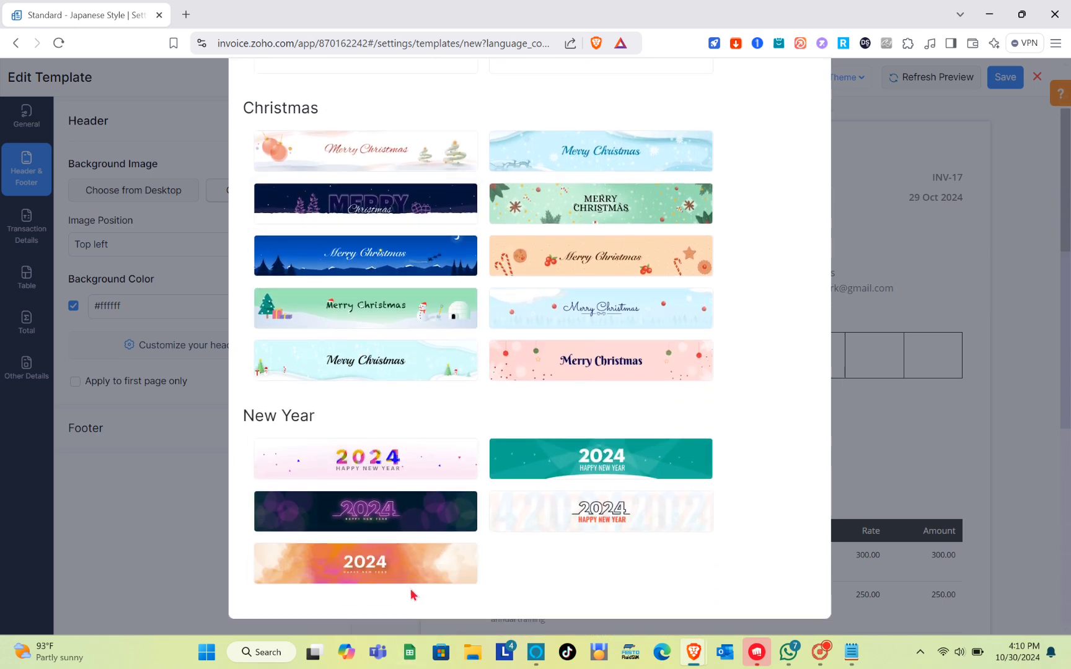
scroll(487, 306, up, 3)
scroll(486, 306, up, 3)
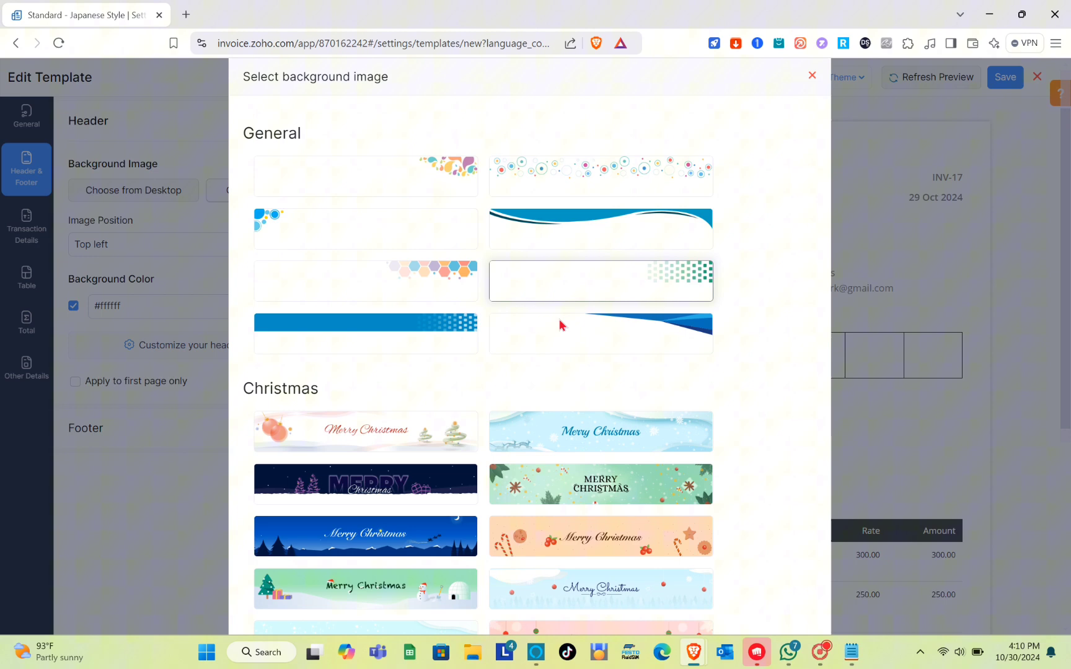
click(583, 487)
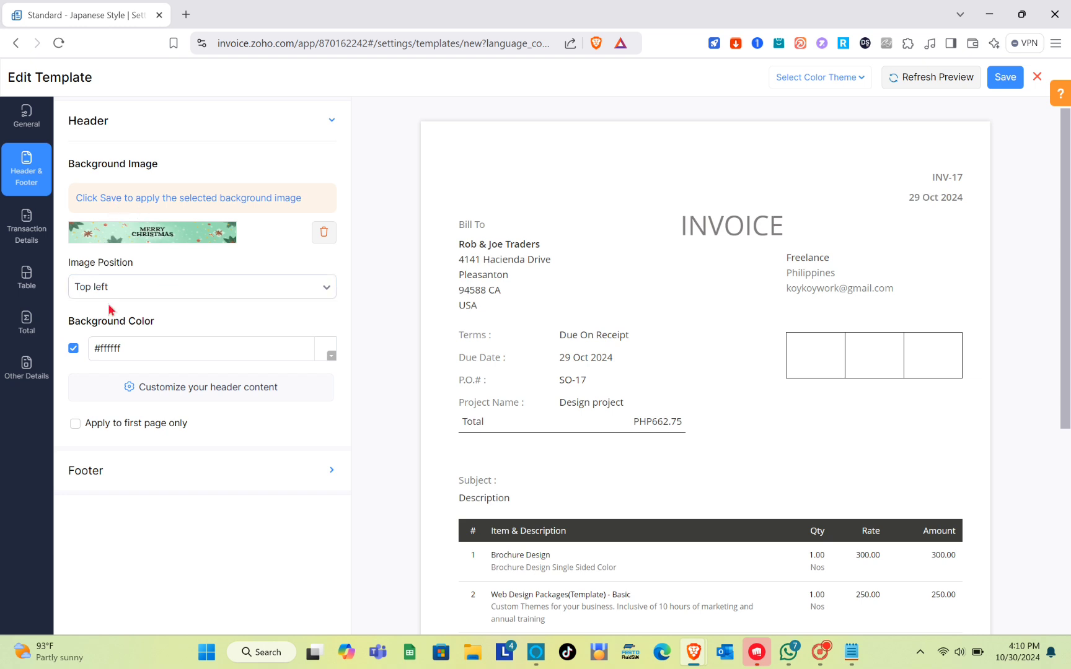
Check the header's image position options, keeping Top left, and set the header background color to the olive shade #737241.
click(143, 287)
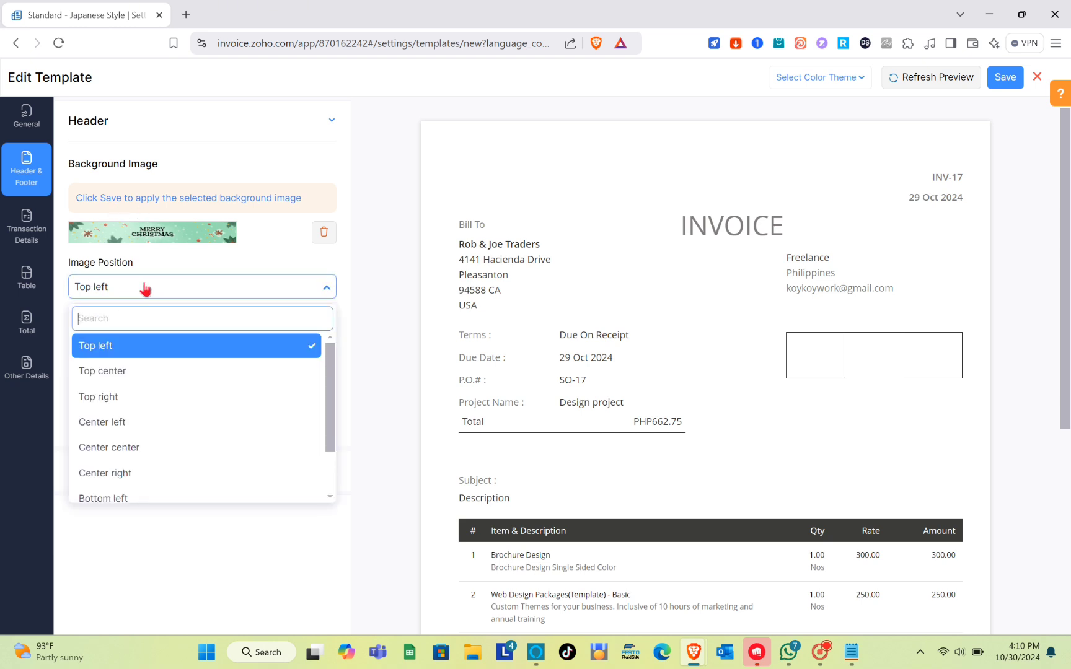
click(144, 287)
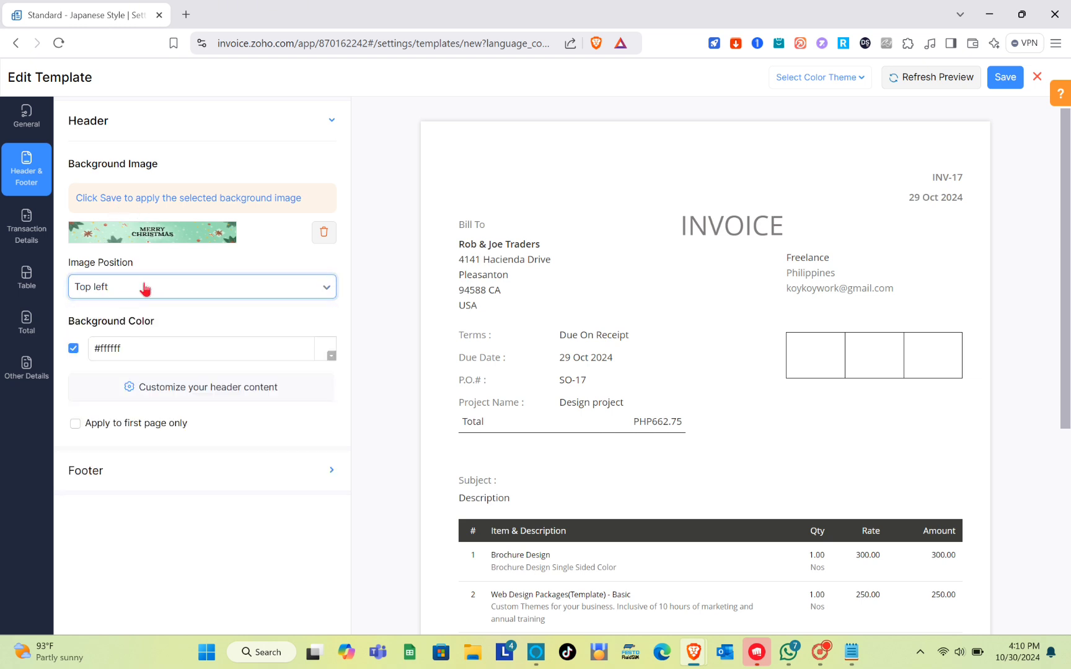
click(169, 350)
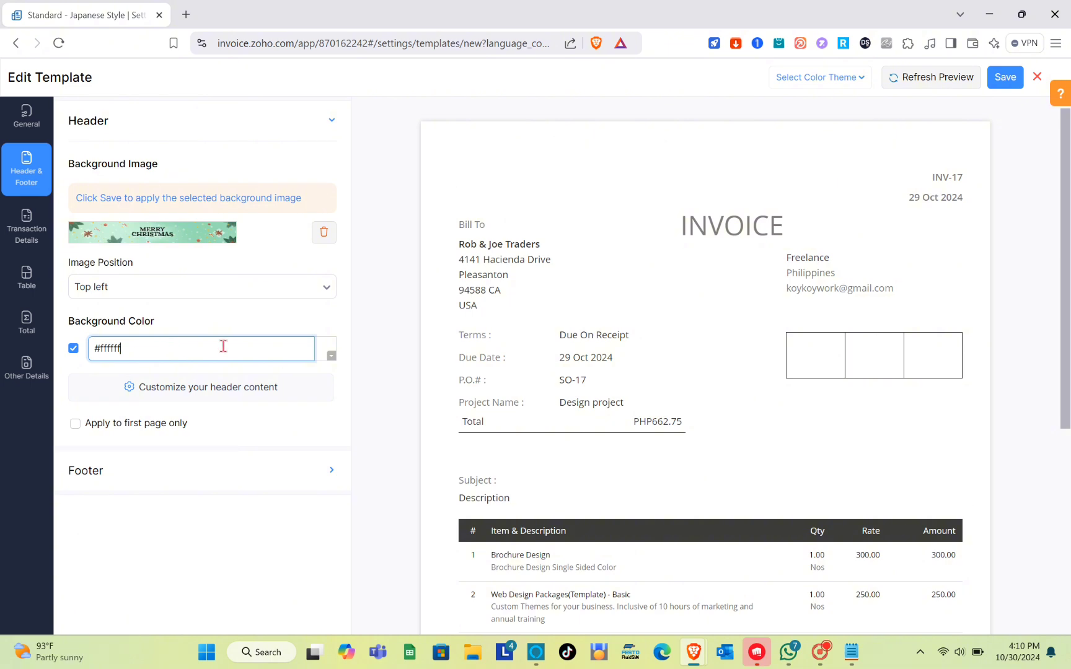
click(326, 357)
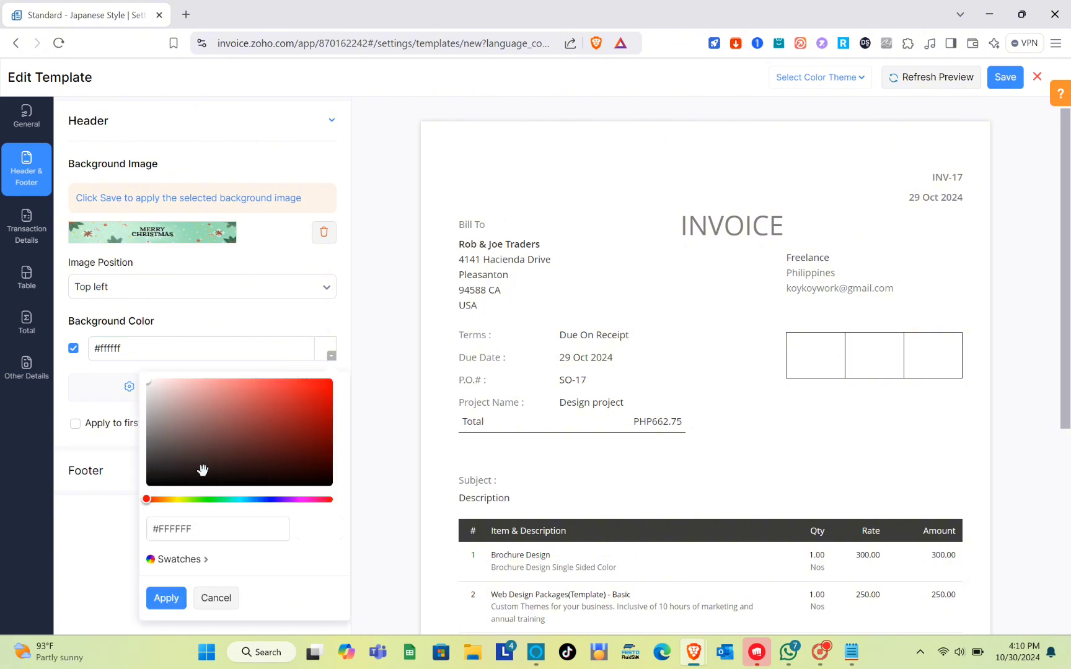
click(177, 497)
mouse_move(206, 452)
mouse_down()
mouse_move(216, 426)
mouse_move(226, 438)
mouse_up()
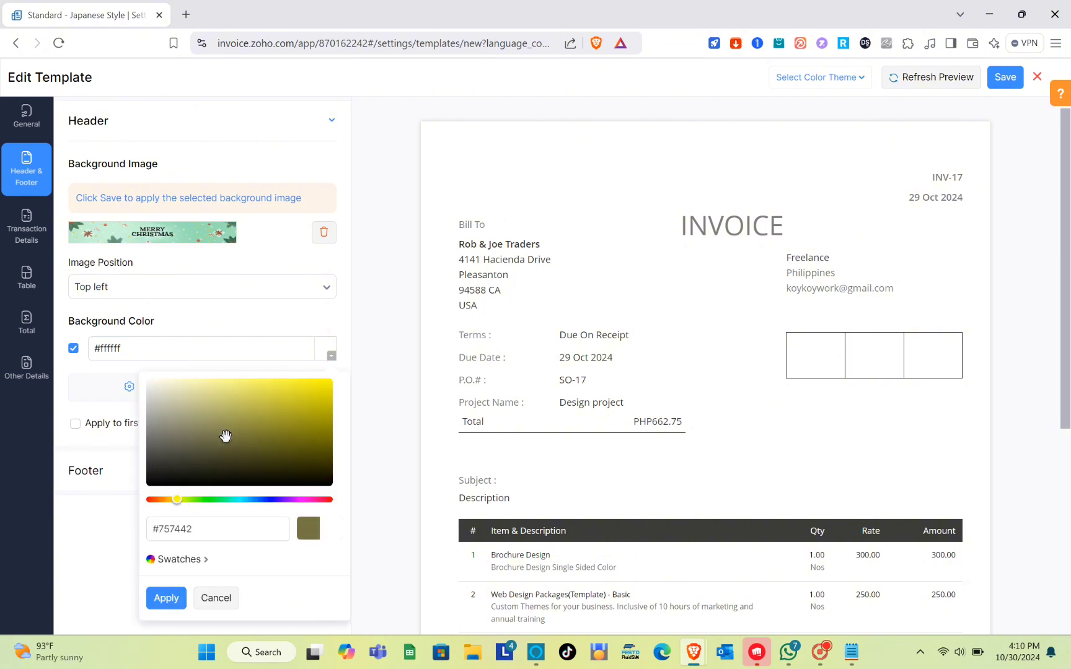
click(169, 598)
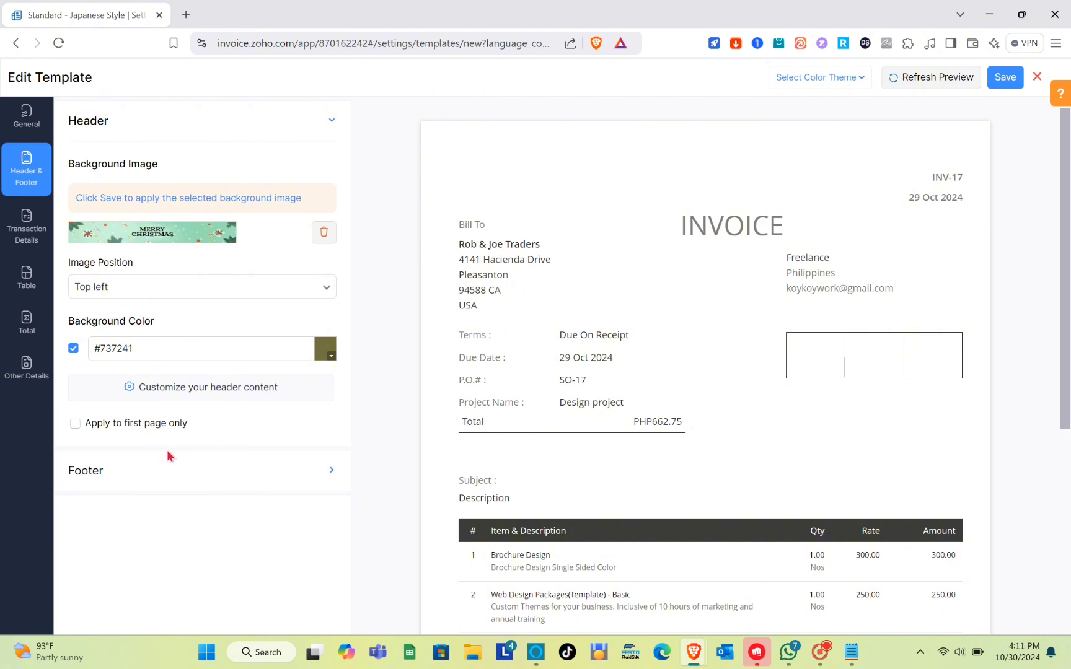
Open the template's footer settings.
click(331, 471)
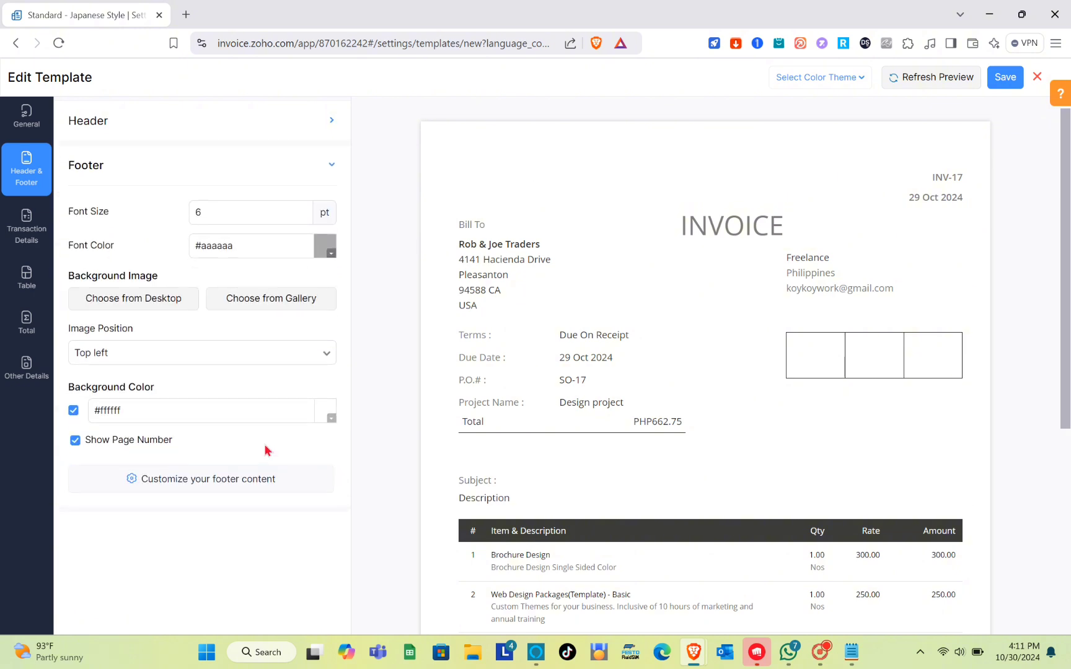
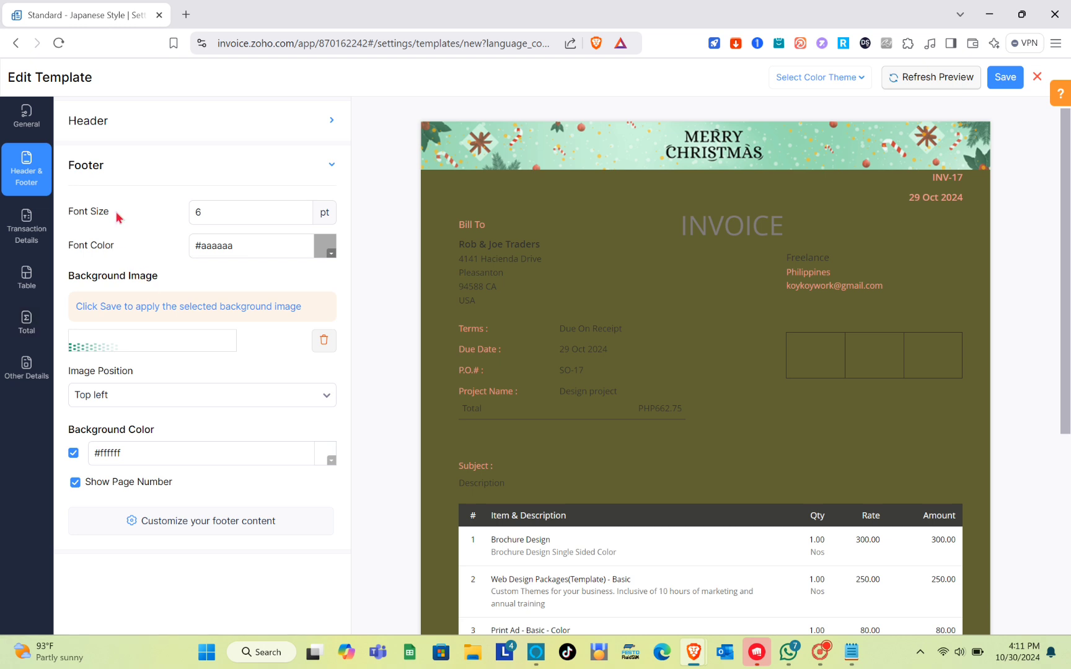
Set the header background color to light yellow #FBF879 and refresh the invoice preview.
click(224, 122)
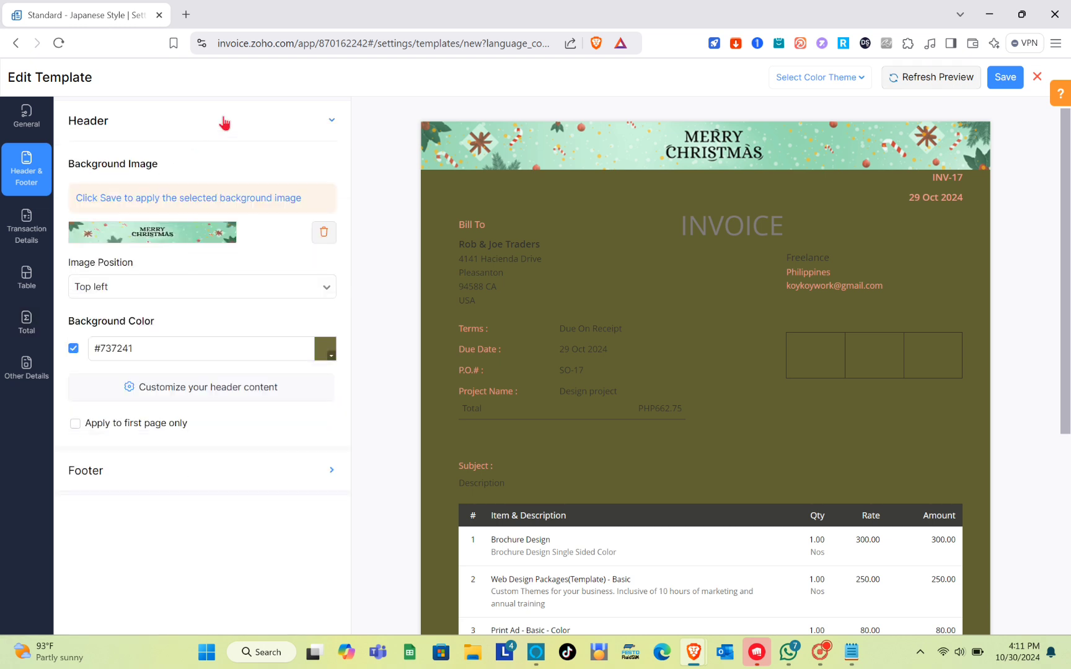
click(324, 350)
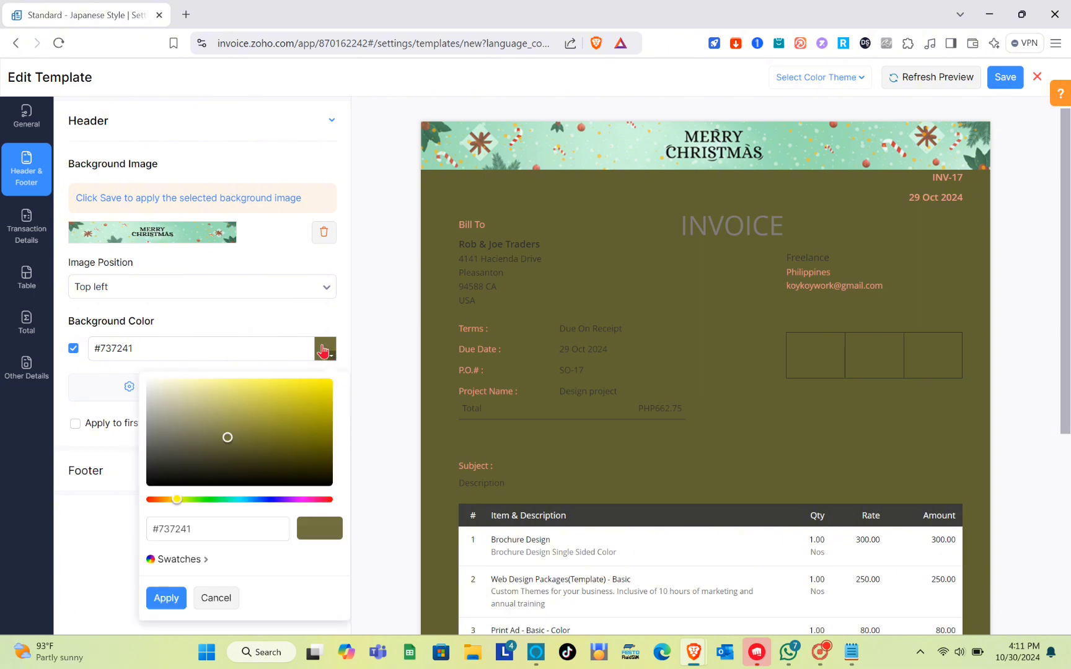
drag(225, 437, 243, 381)
click(245, 539)
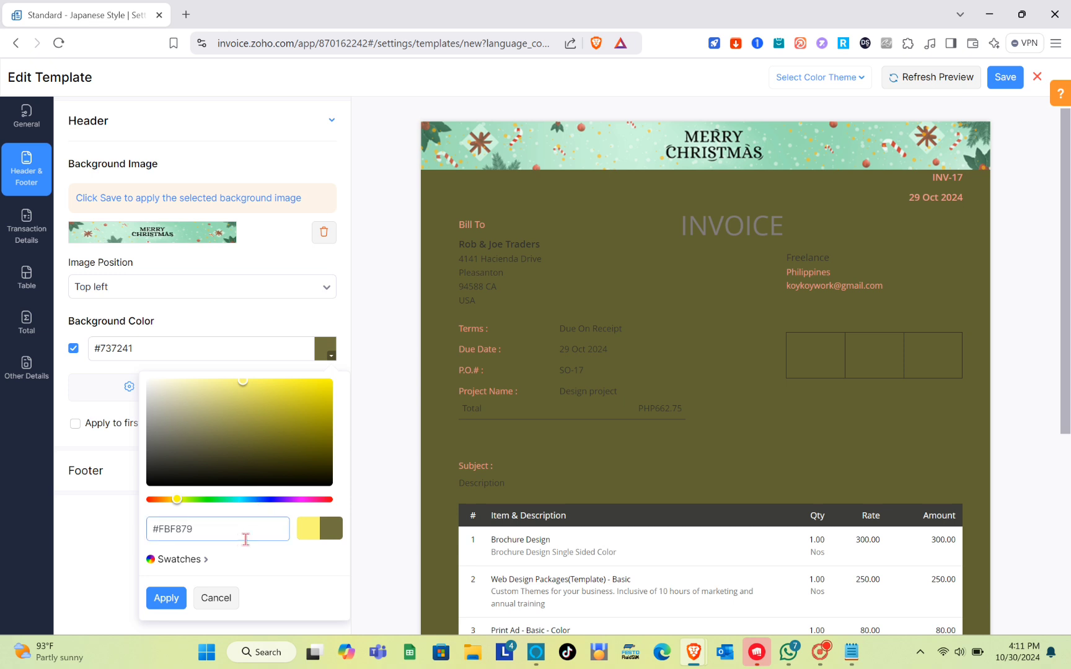
click(166, 598)
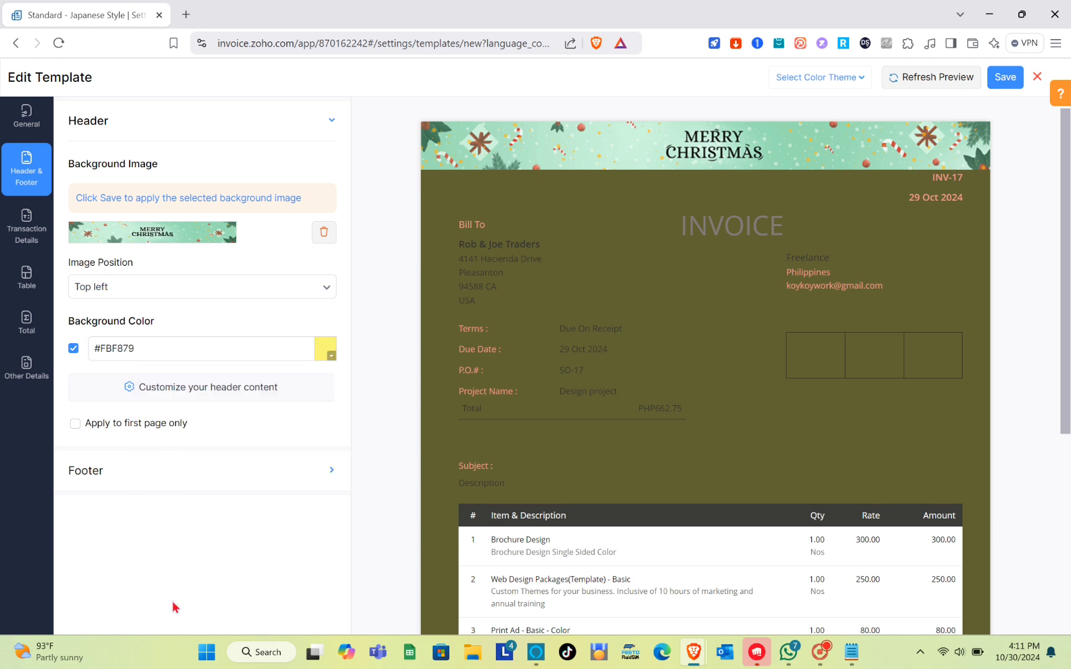
click(951, 78)
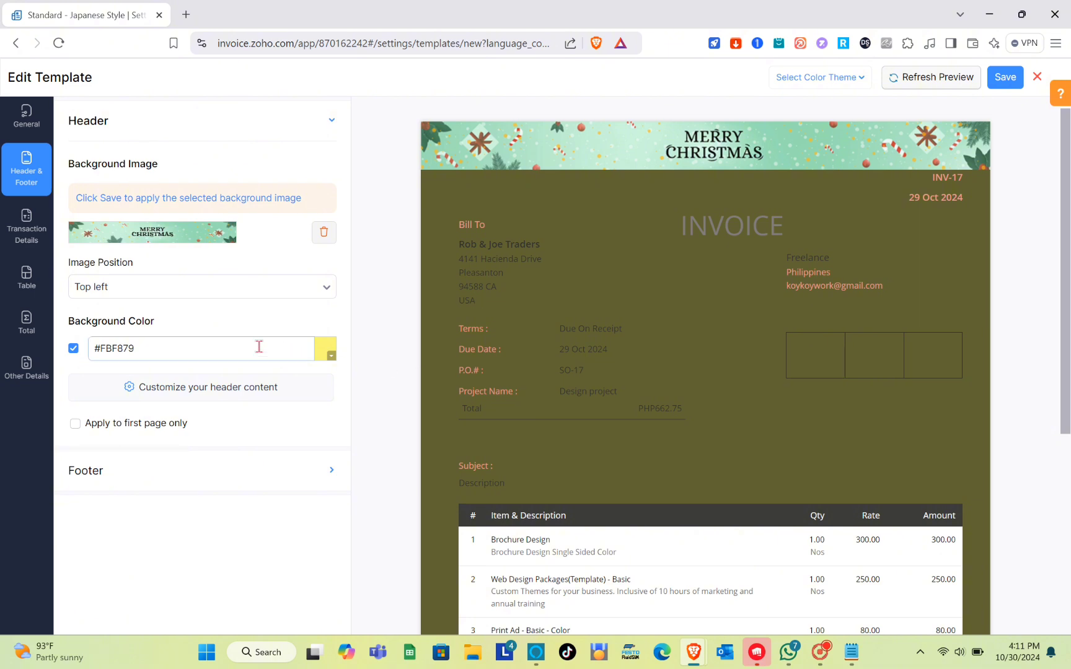
Set the template's general background color to light olive #D7DA94, then refresh and review the invoice preview.
click(36, 132)
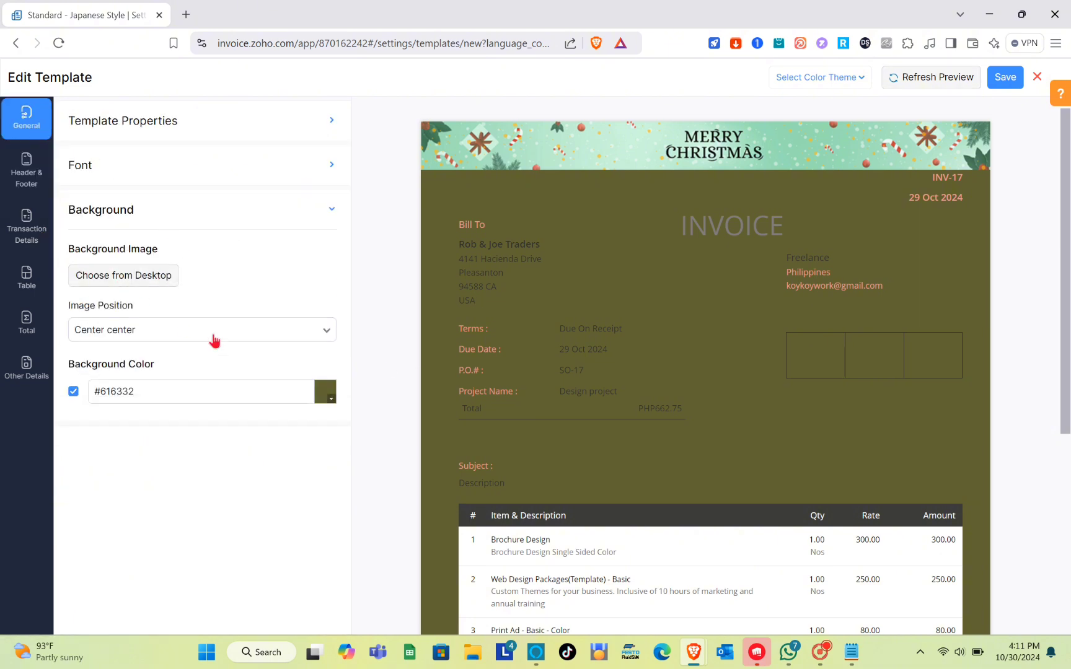
click(322, 393)
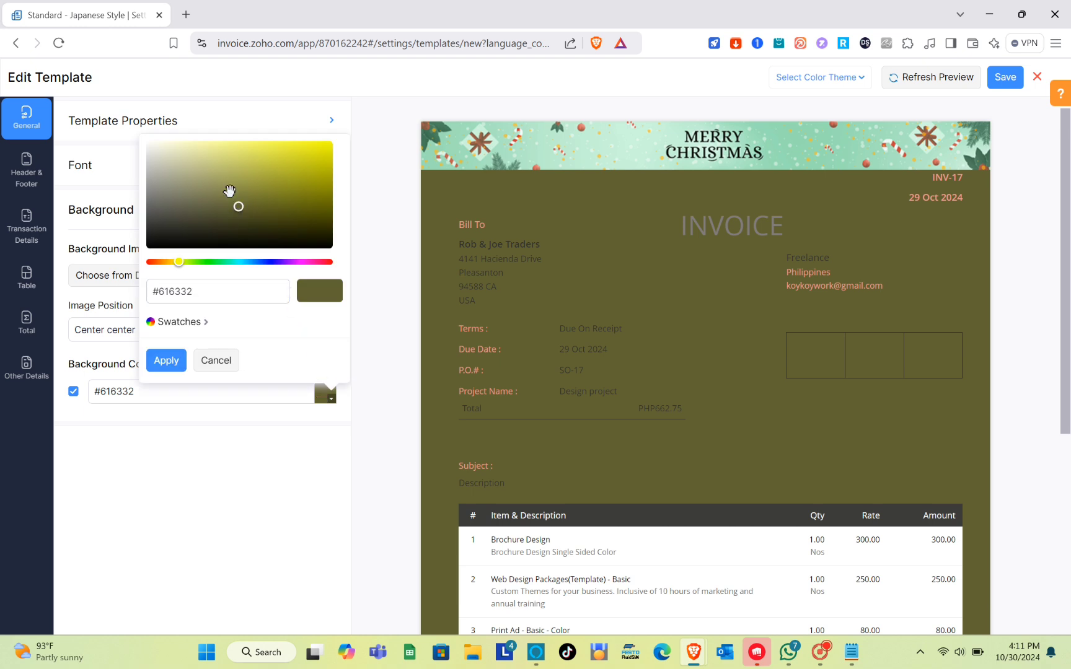
drag(229, 191, 207, 156)
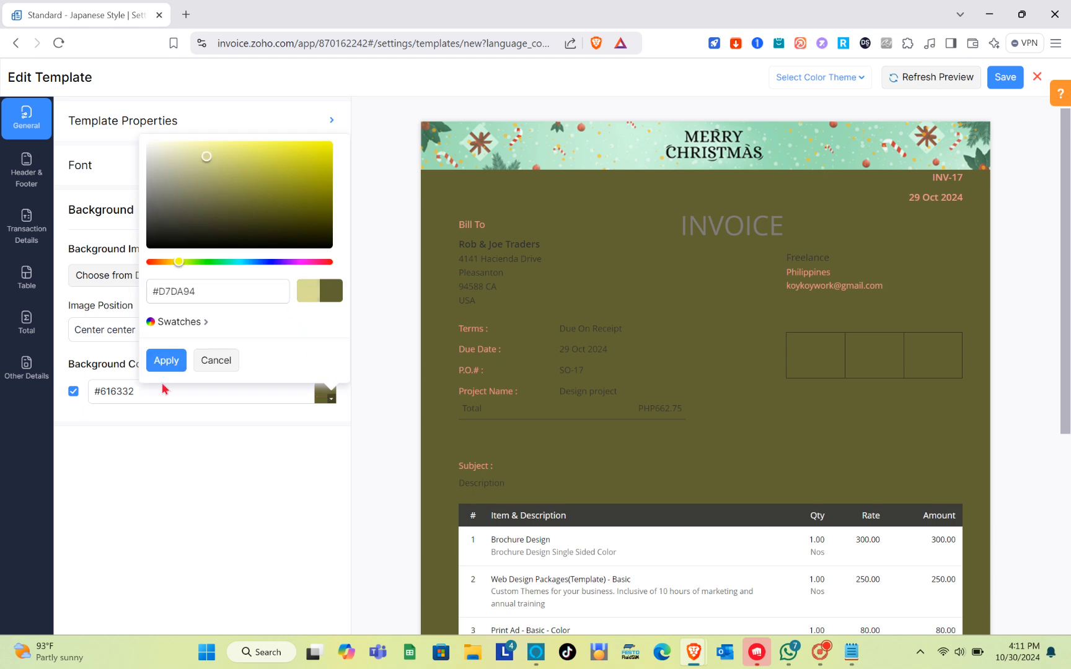
click(171, 363)
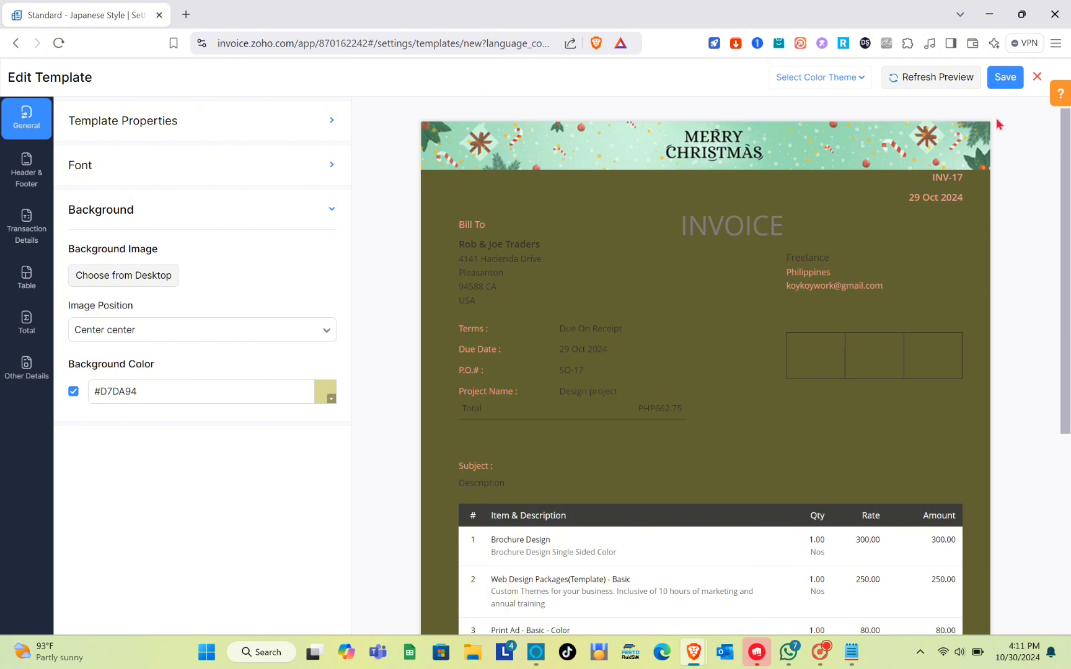
click(944, 86)
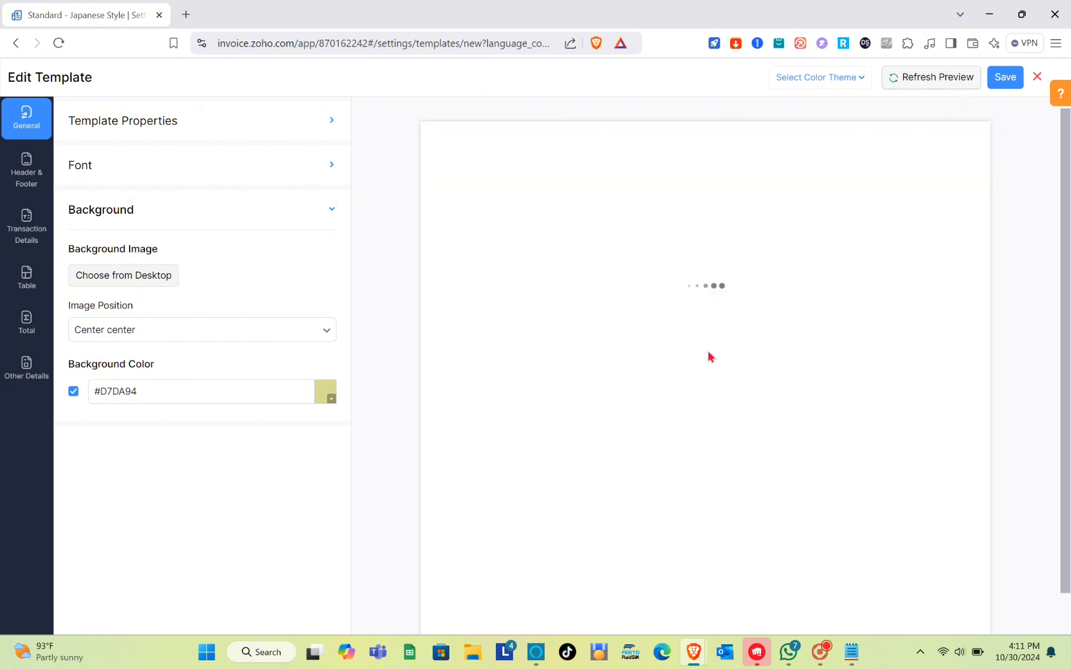
scroll(547, 383, down, 5)
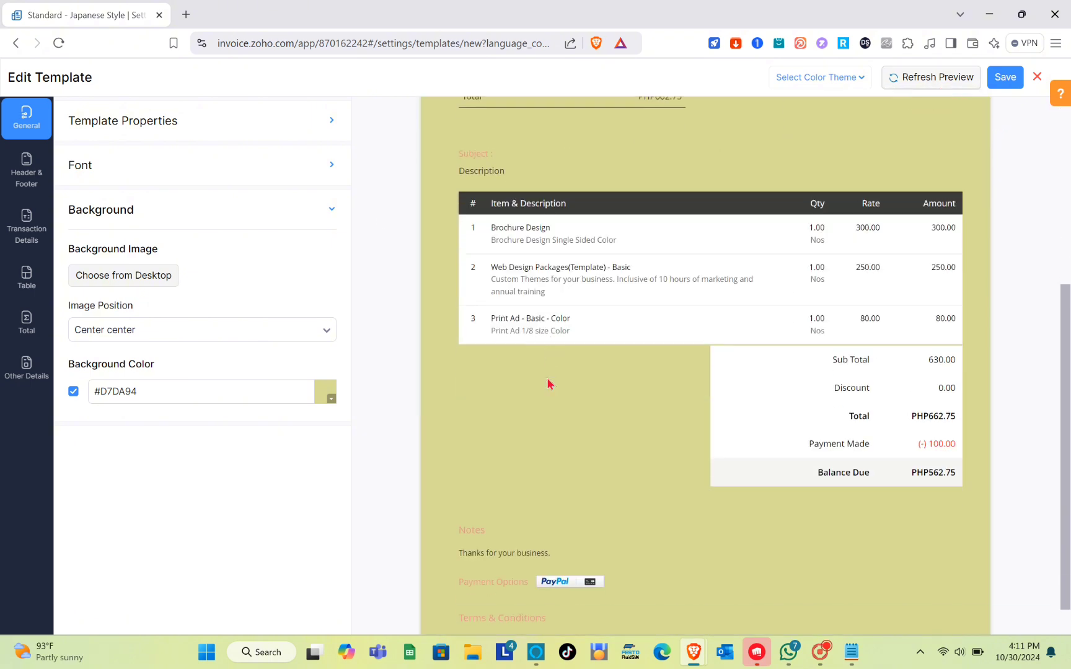
scroll(547, 382, up, 5)
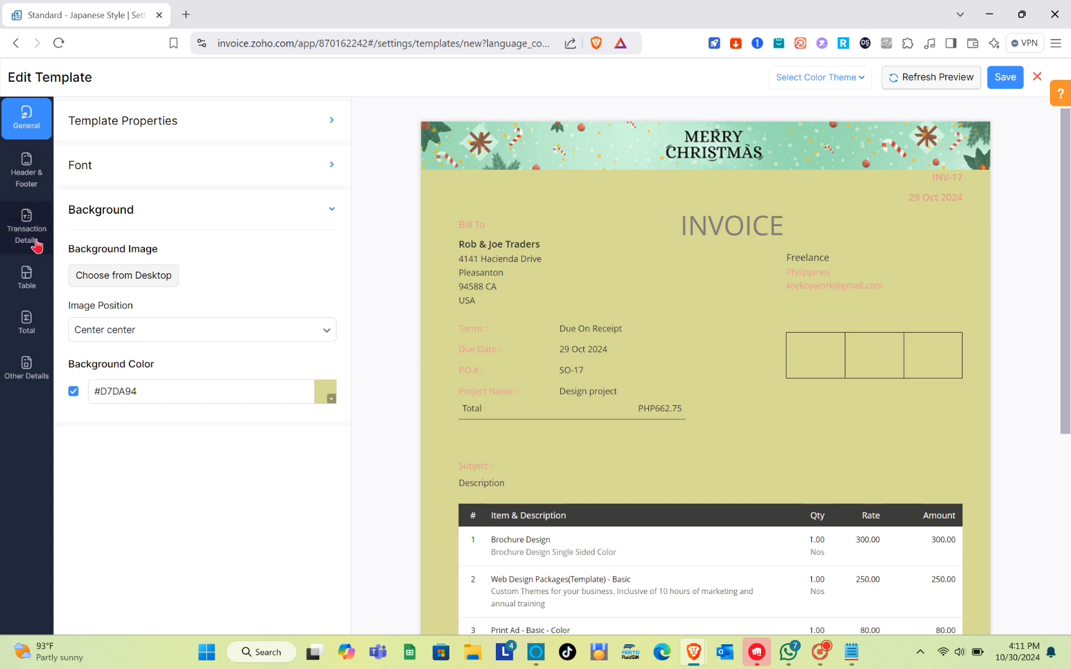
Look through the organization's logo, name and address options and the customer's name, Bill To and Ship To options in the transaction details.
click(32, 244)
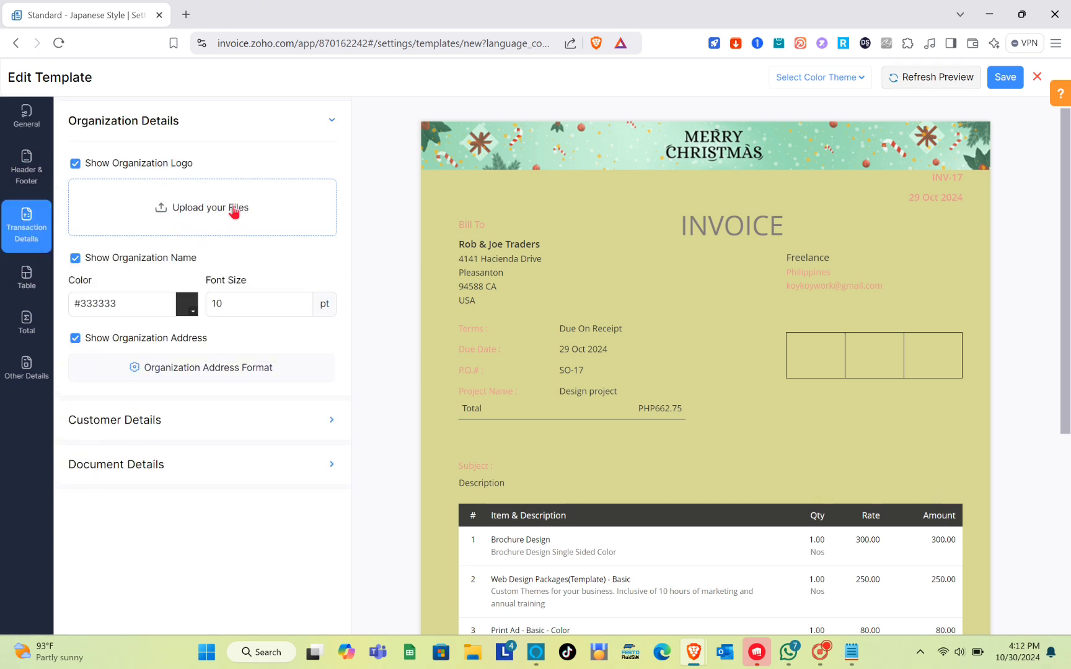
click(92, 305)
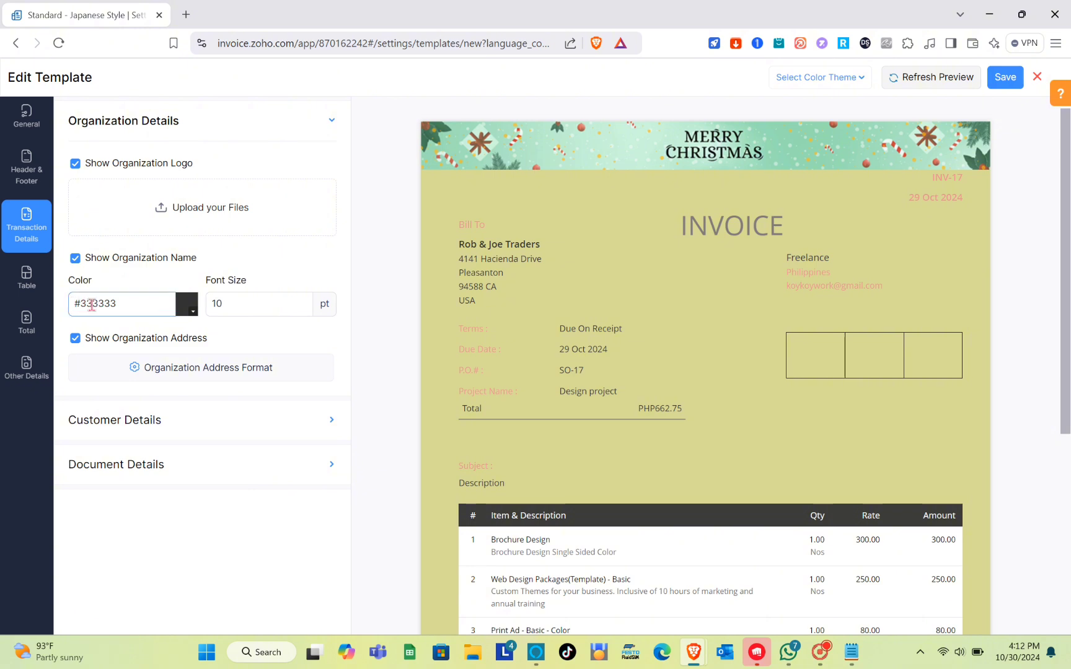
click(234, 299)
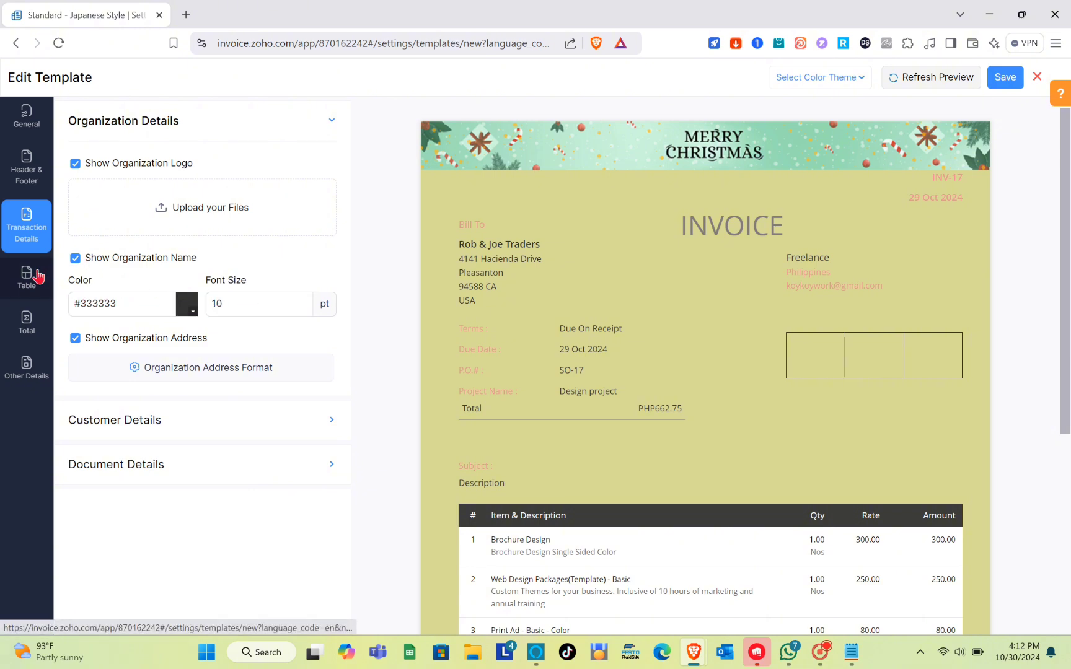
click(322, 427)
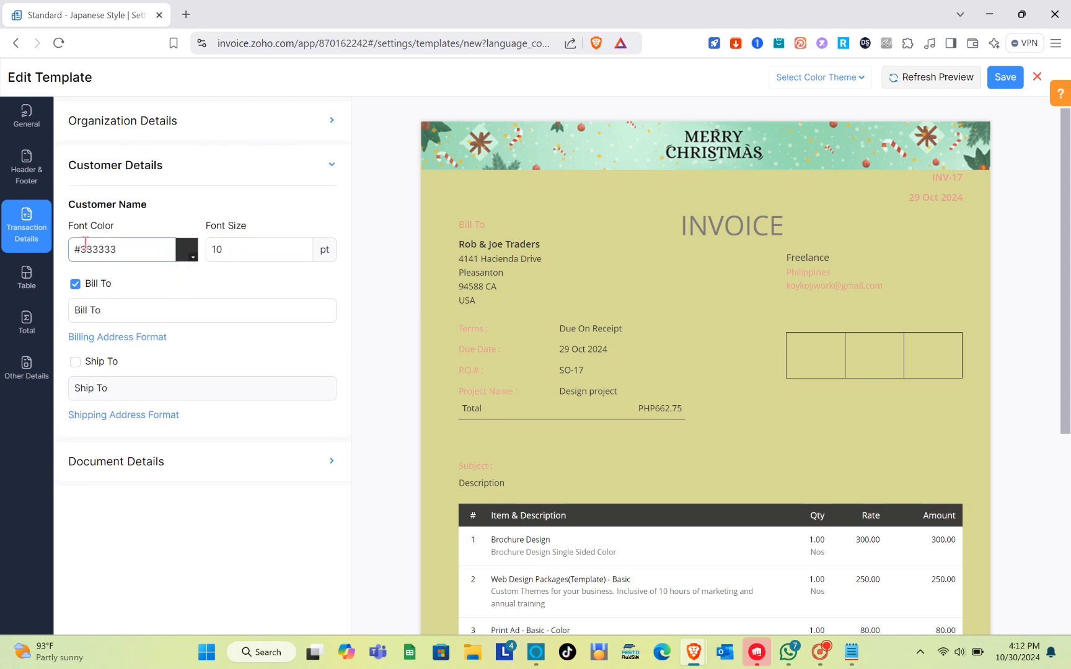
click(138, 316)
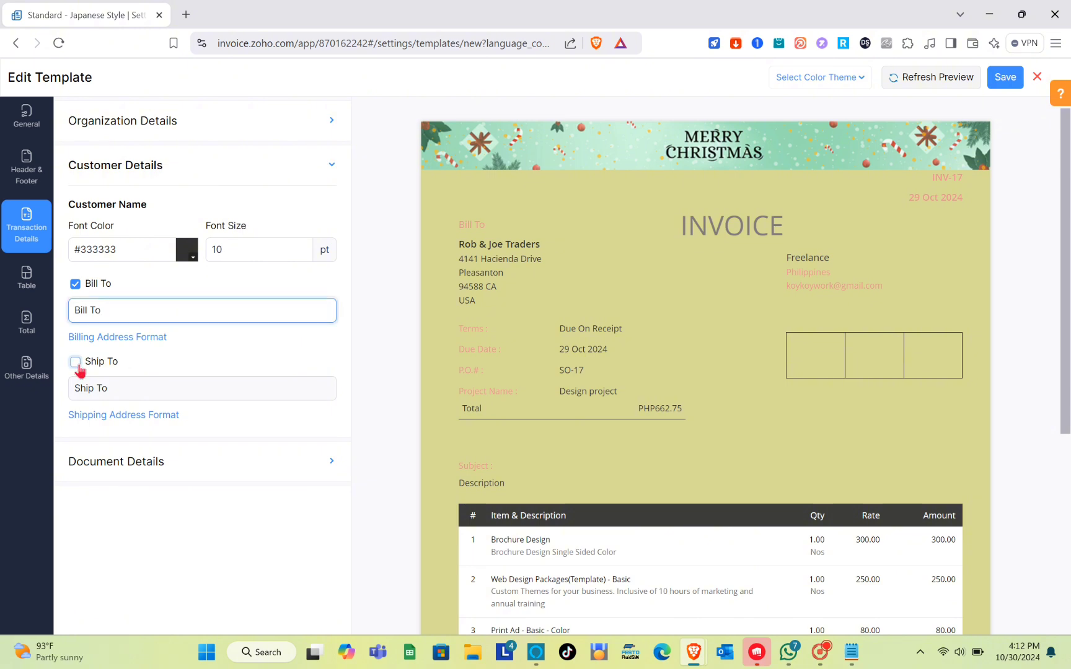
Examine the item table's field, width and label settings alongside the table in the invoice preview.
click(29, 283)
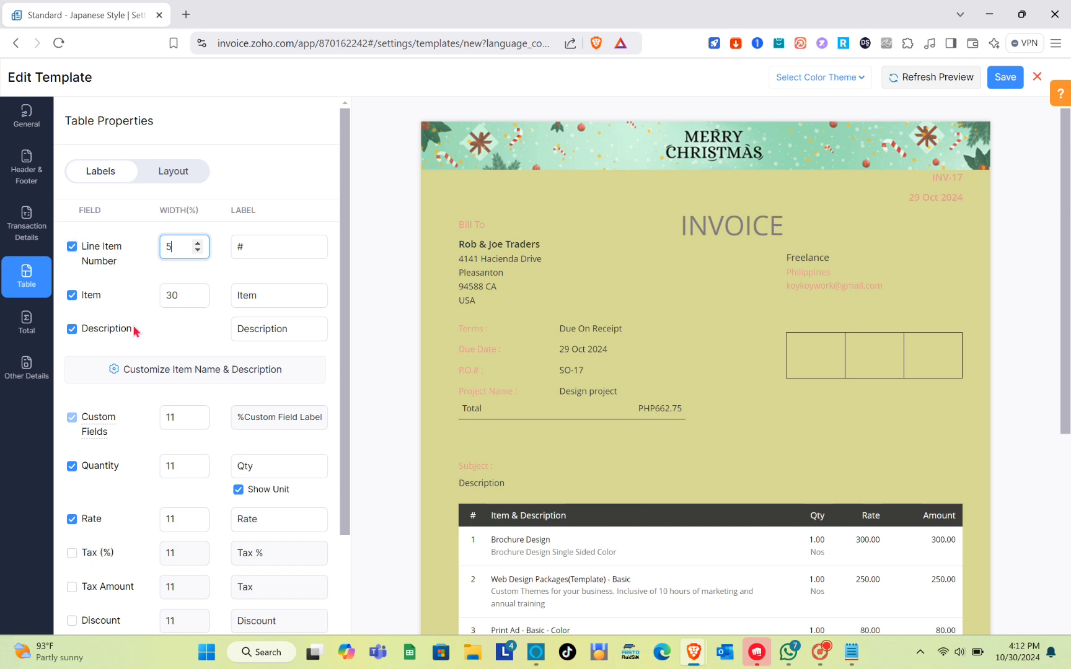
scroll(134, 332, down, 3)
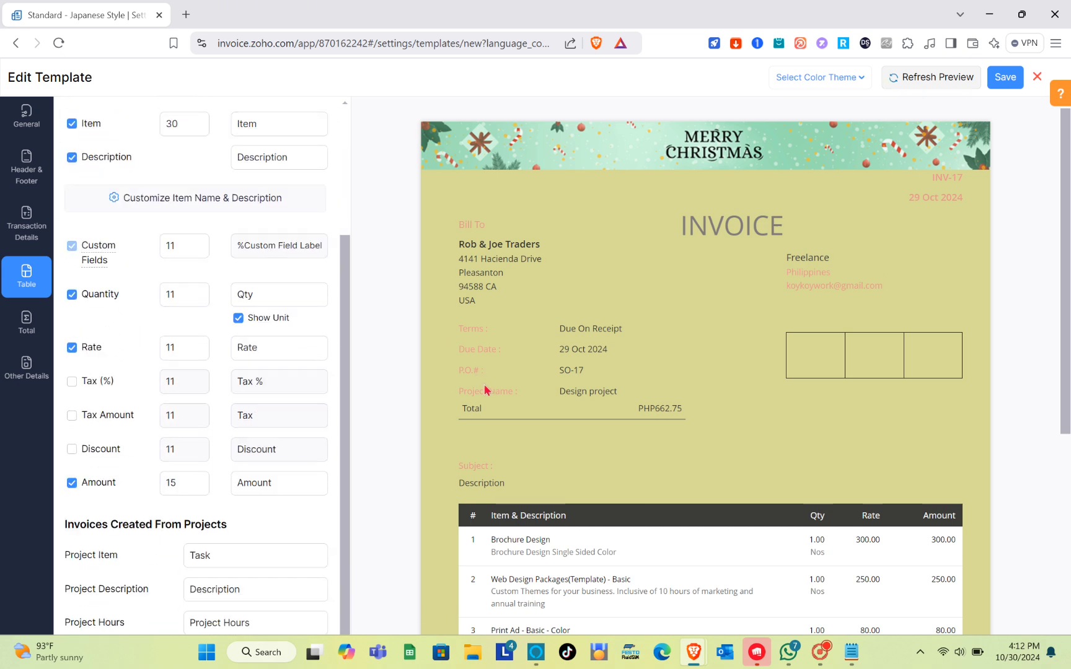
scroll(484, 391, down, 4)
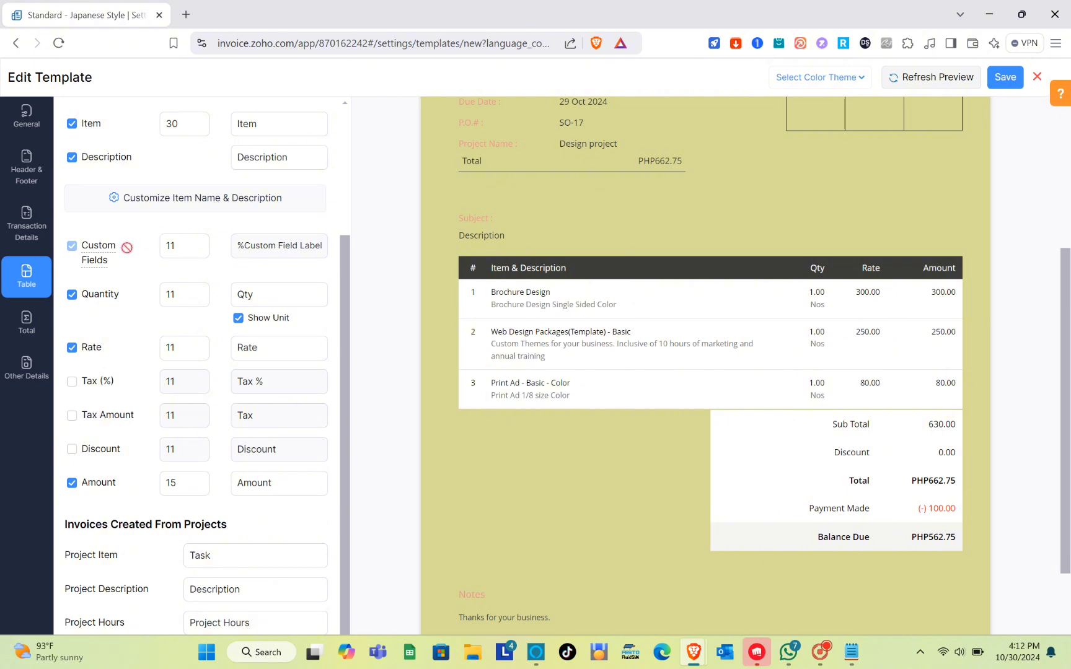
Look through the total section's label options, including sub total, discount, tax, currency symbol and payment details.
mouse_move(199, 251)
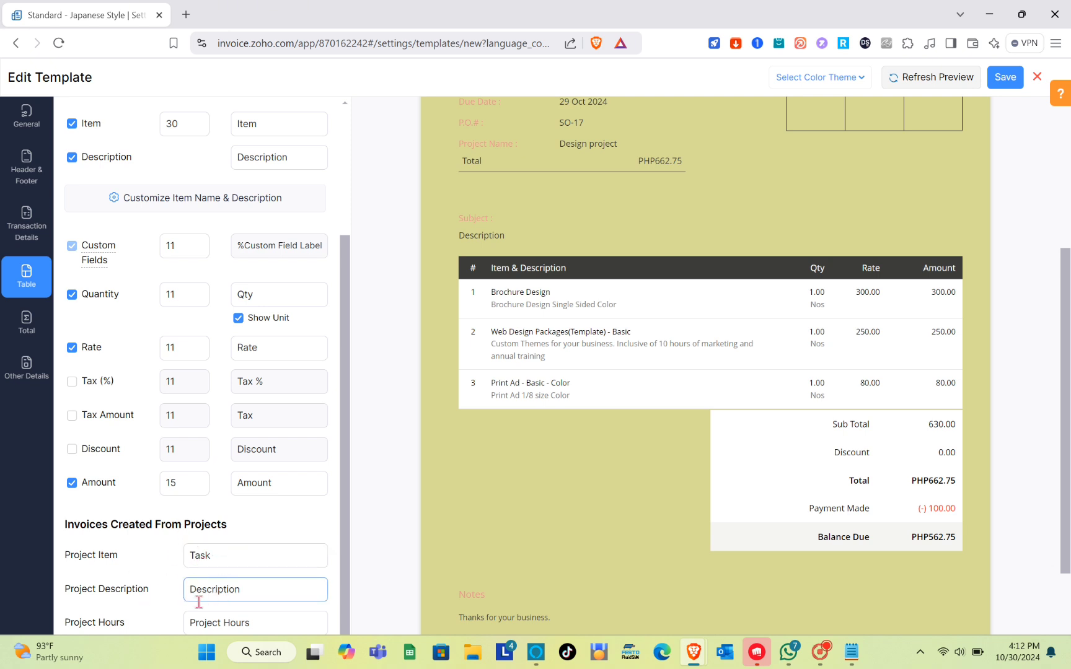
click(39, 331)
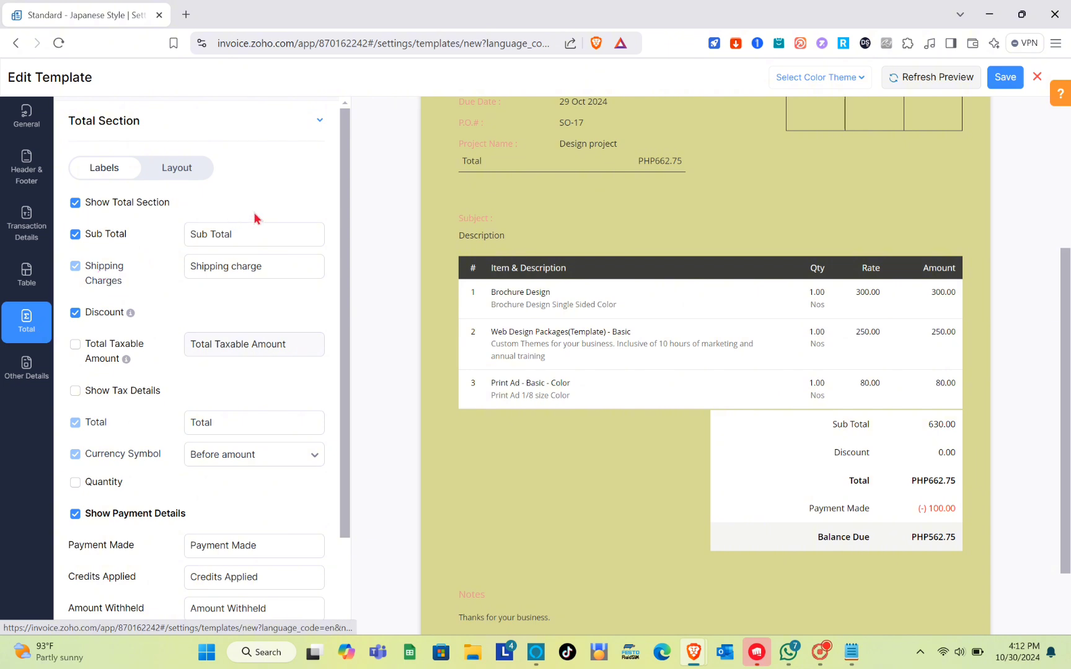
scroll(124, 254, down, 1)
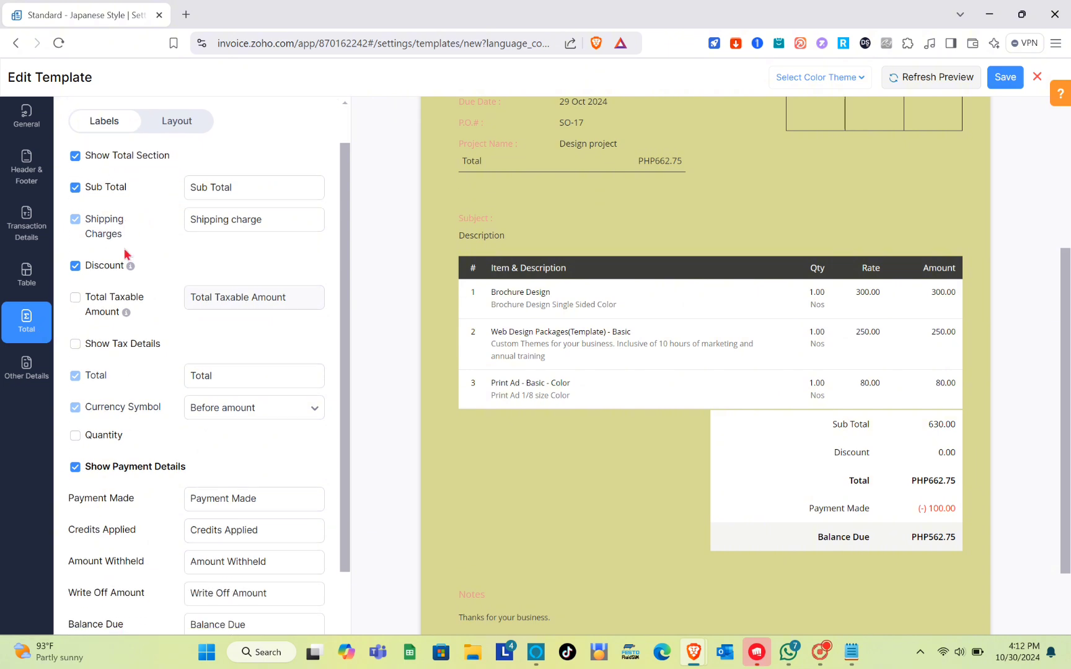
scroll(125, 254, down, 2)
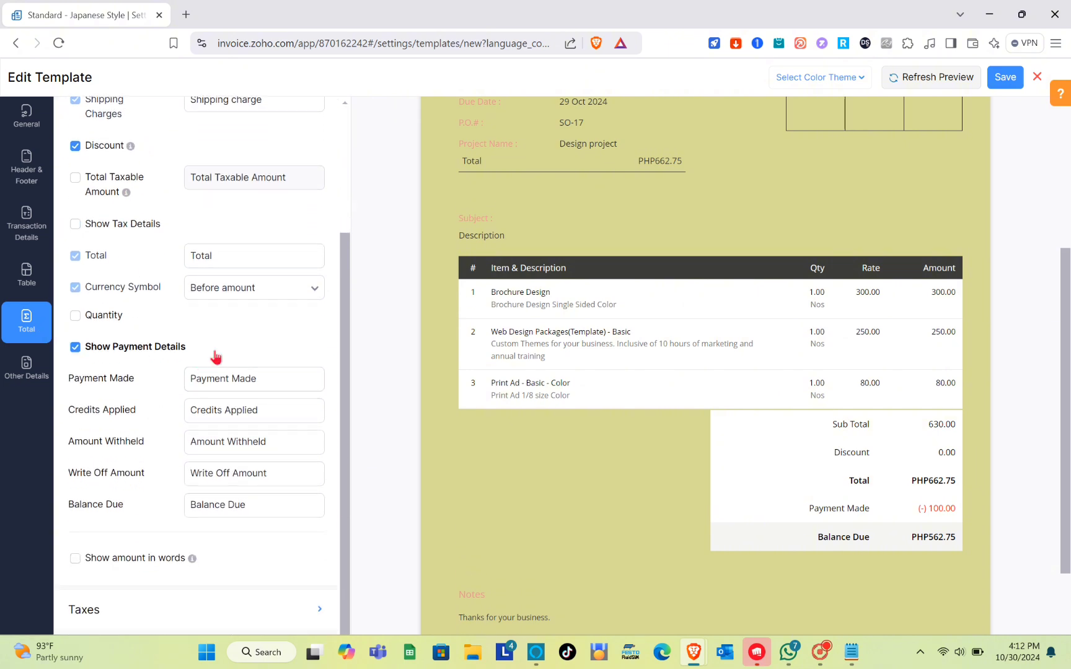
scroll(137, 312, up, 3)
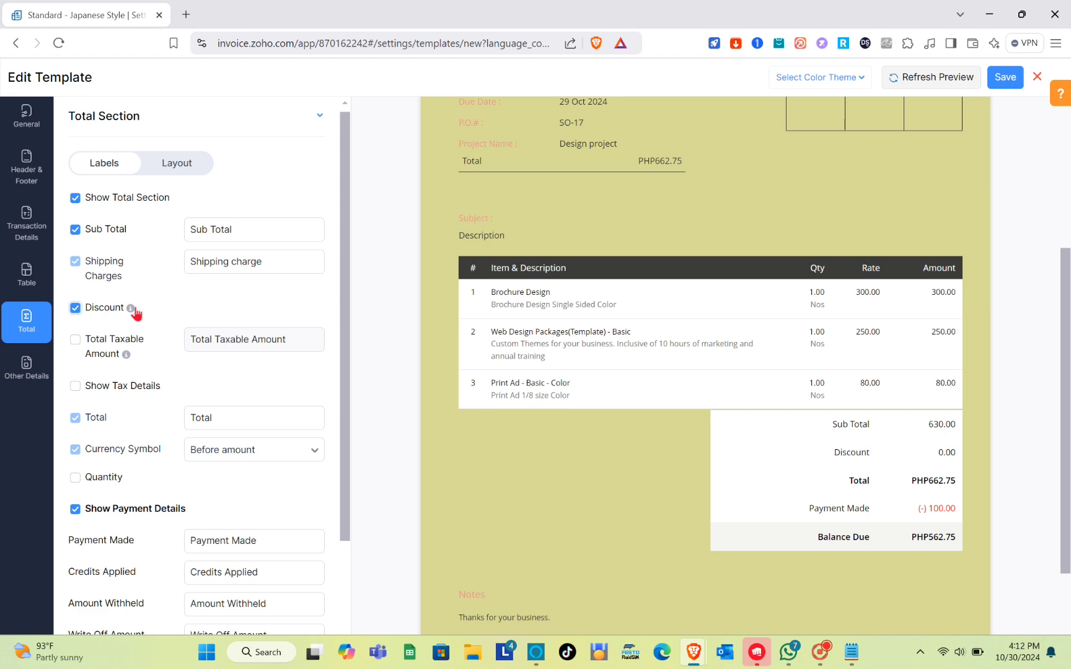
scroll(137, 313, down, 3)
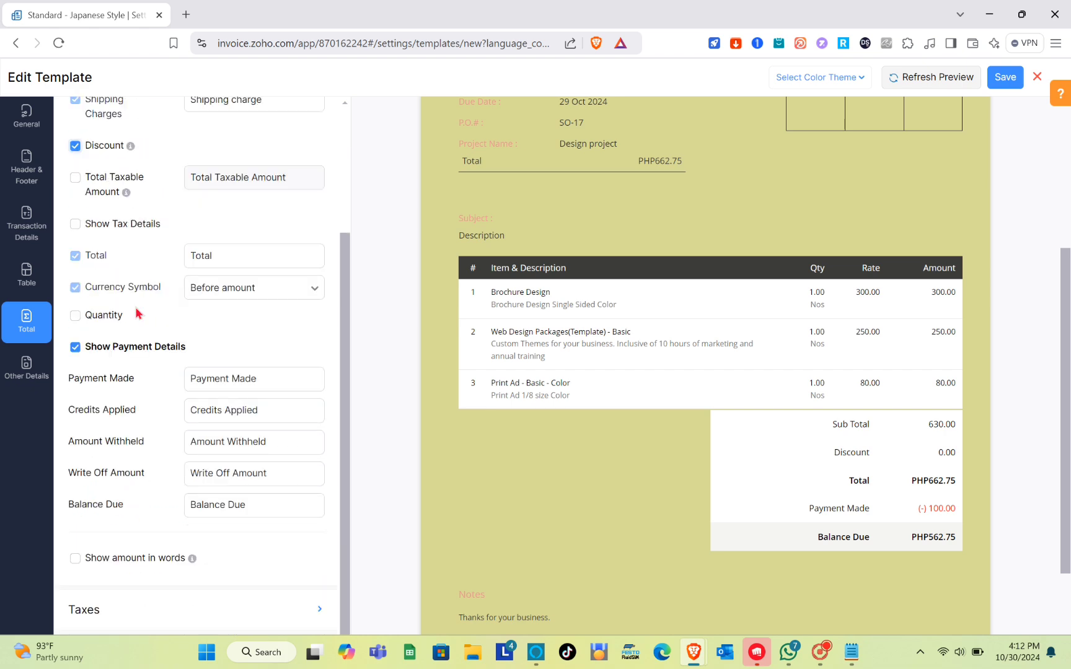
scroll(136, 313, up, 3)
Enable the signature in the template's other details, with the label Authorized Signature.
click(27, 372)
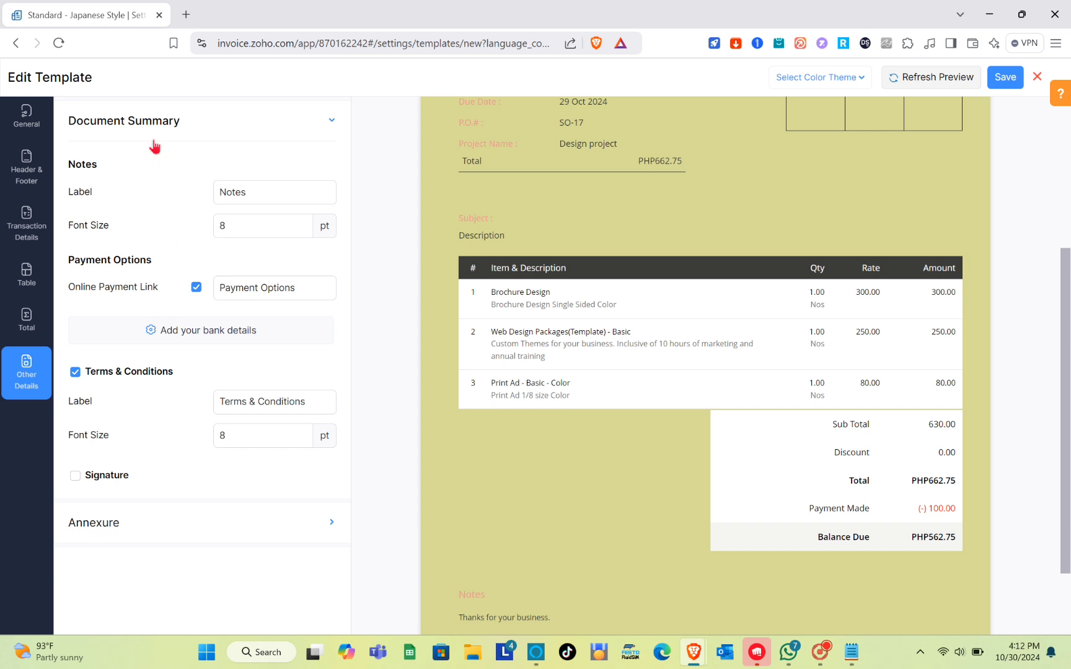
click(75, 476)
scroll(207, 427, down, 2)
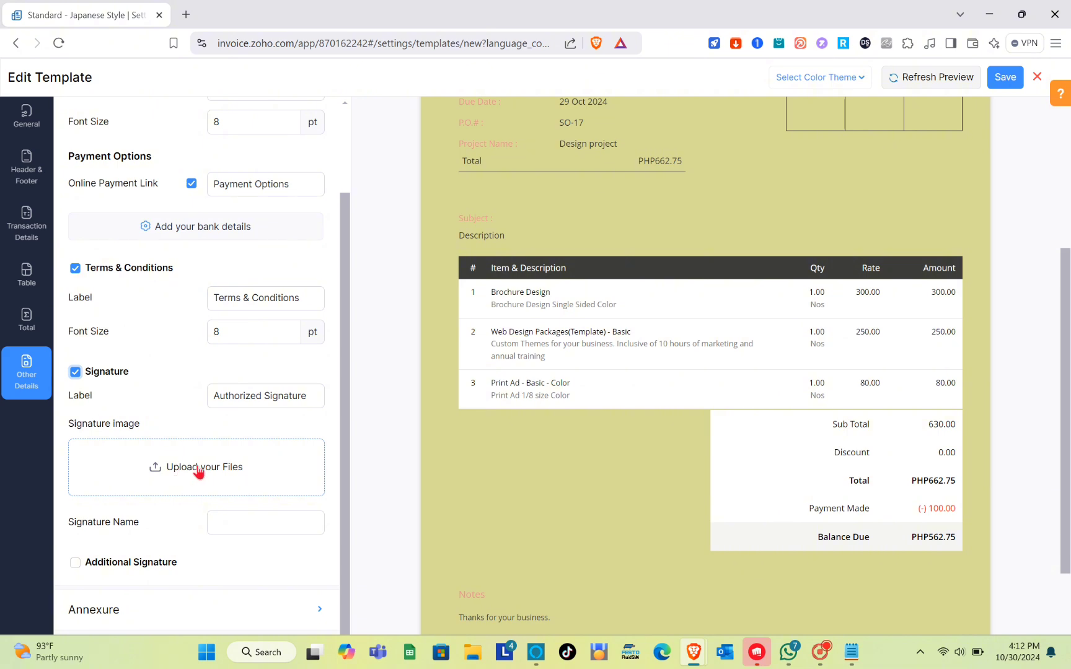
click(254, 524)
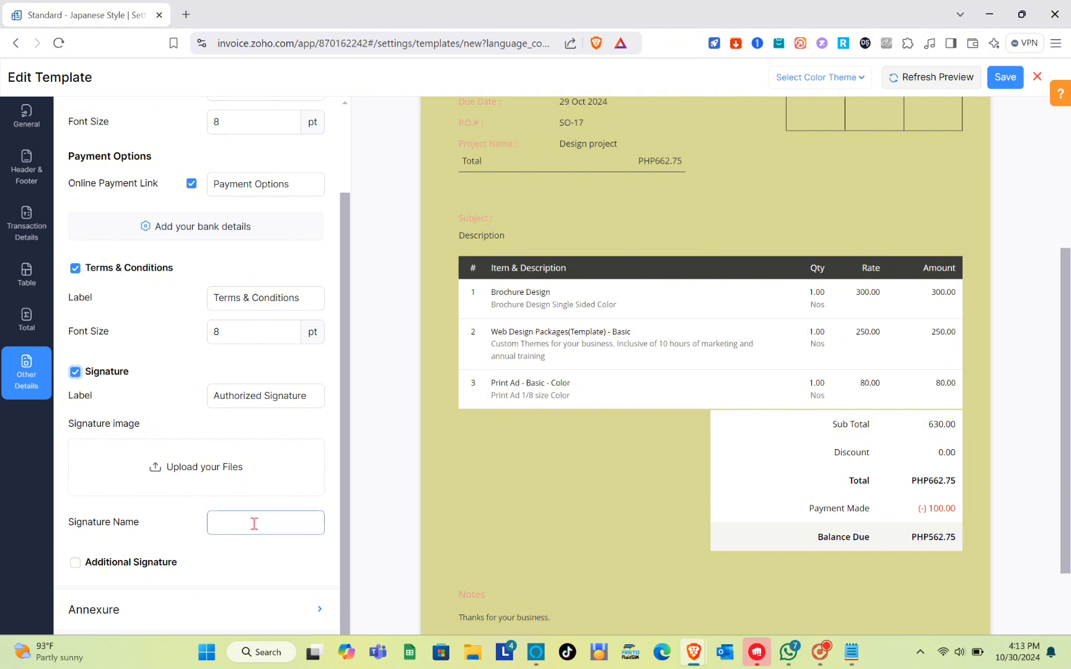
click(84, 569)
click(75, 563)
scroll(130, 534, down, 1)
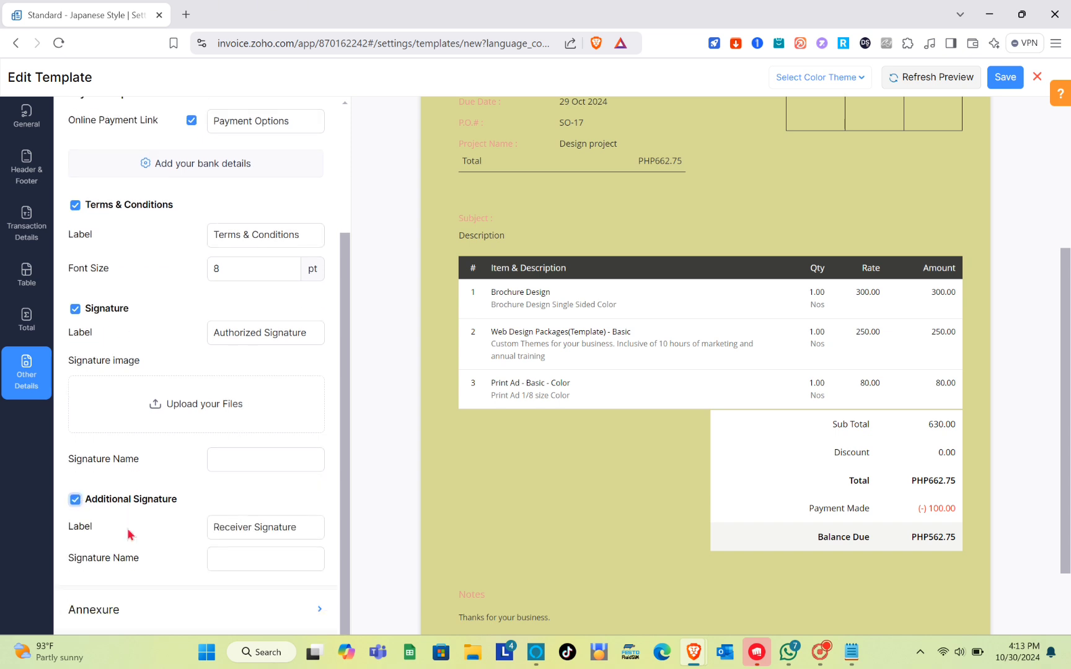
click(269, 531)
click(158, 549)
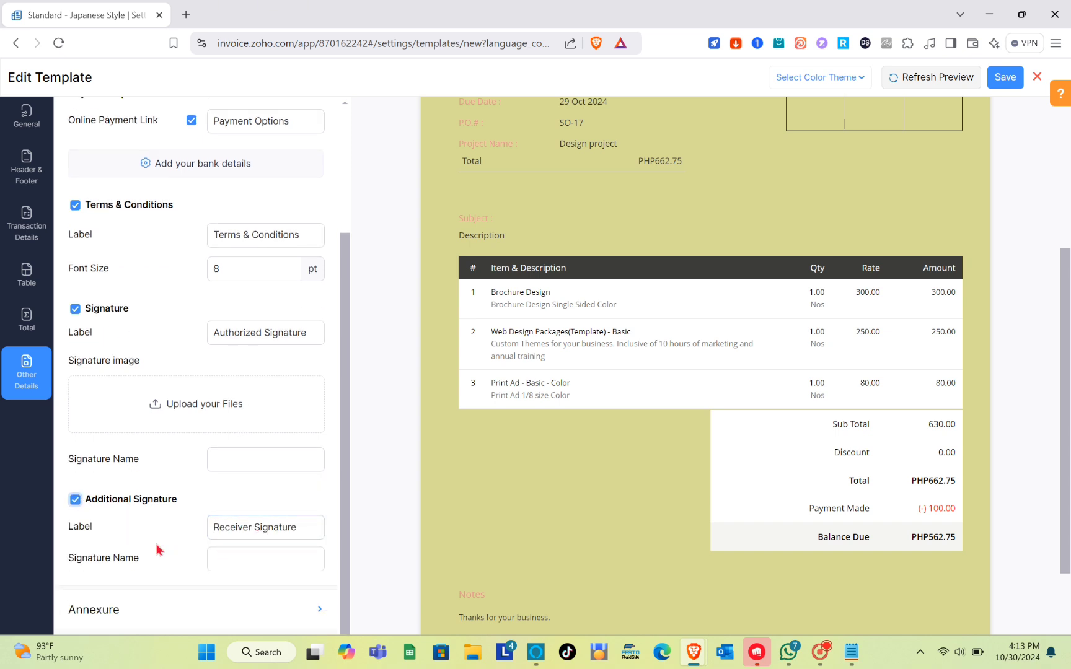
click(75, 499)
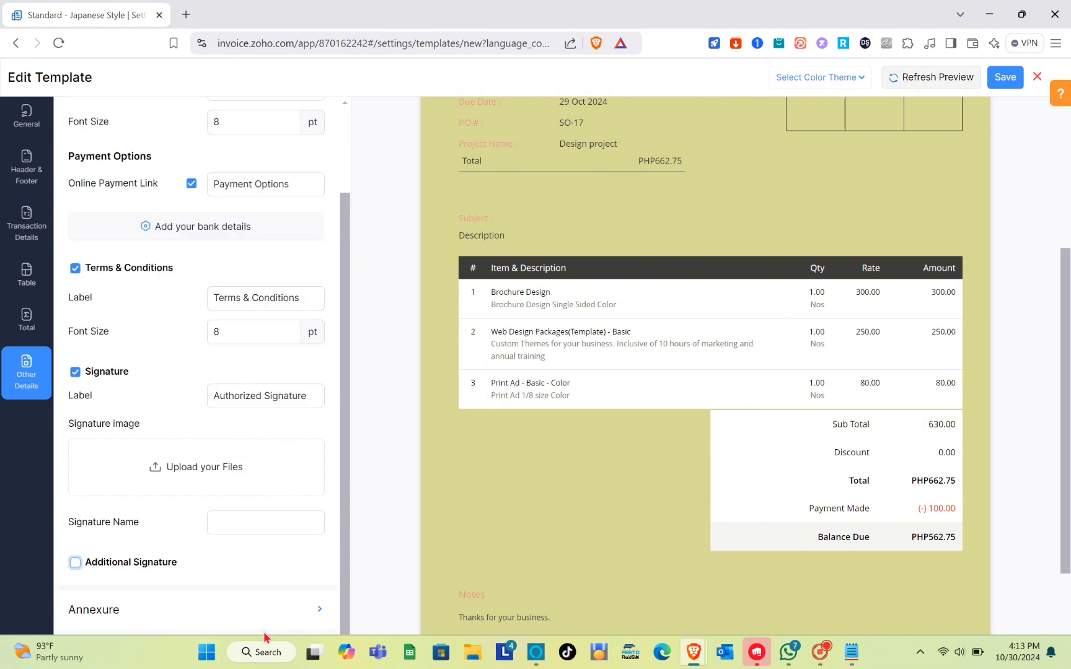
Refresh and review the invoice preview, then save the customized template.
click(928, 83)
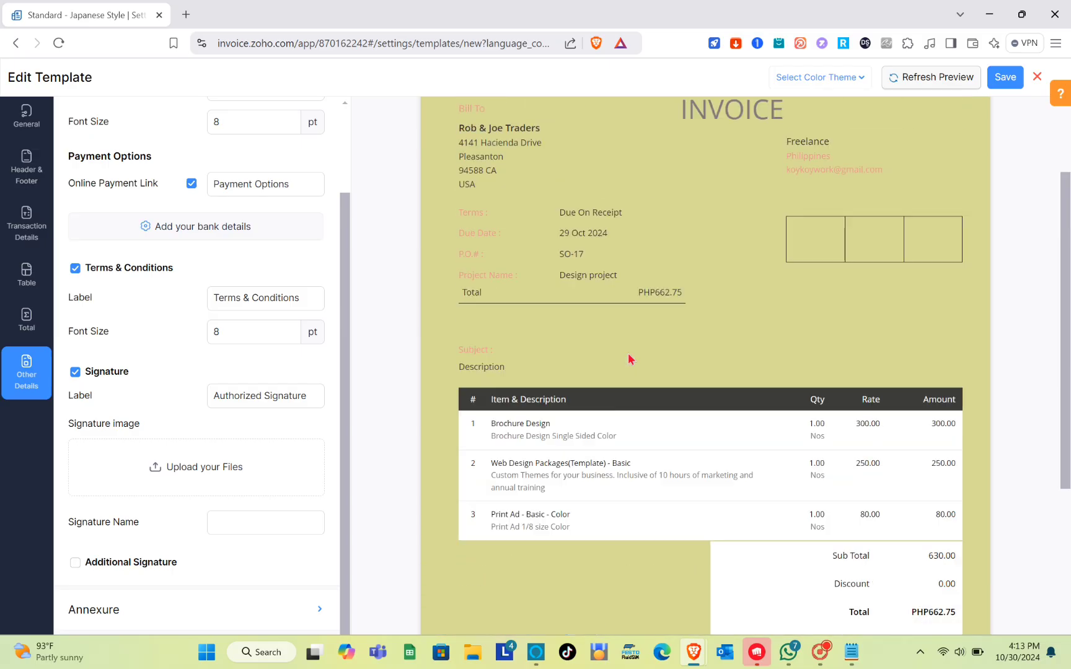
scroll(629, 359, up, 2)
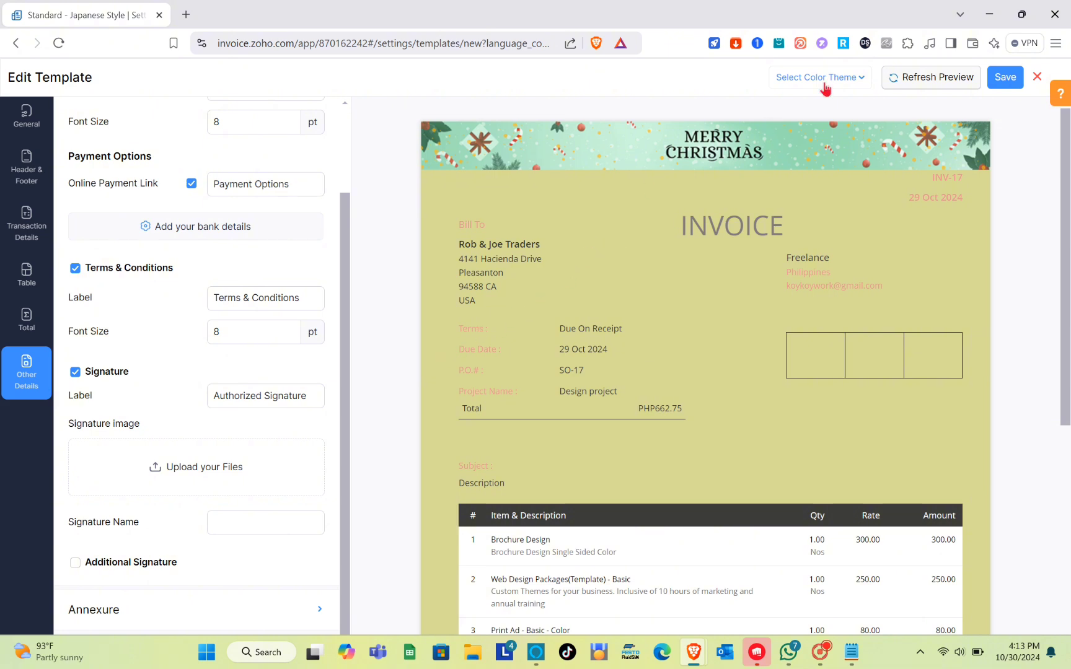
click(995, 79)
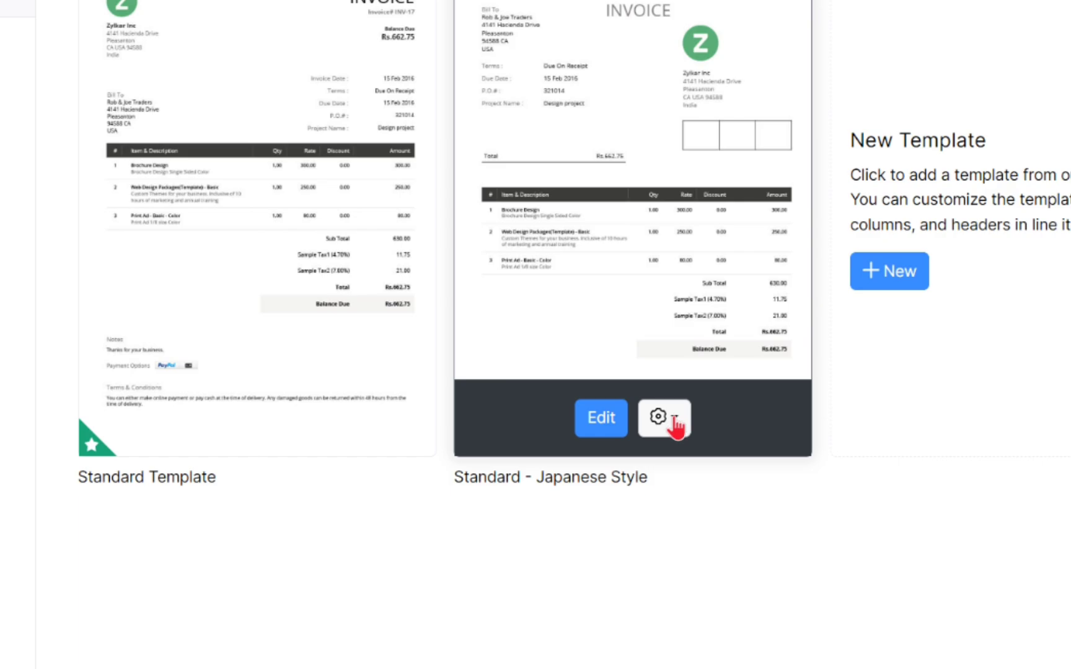
Set the Standard - Japanese Style template as the default invoice template.
click(675, 426)
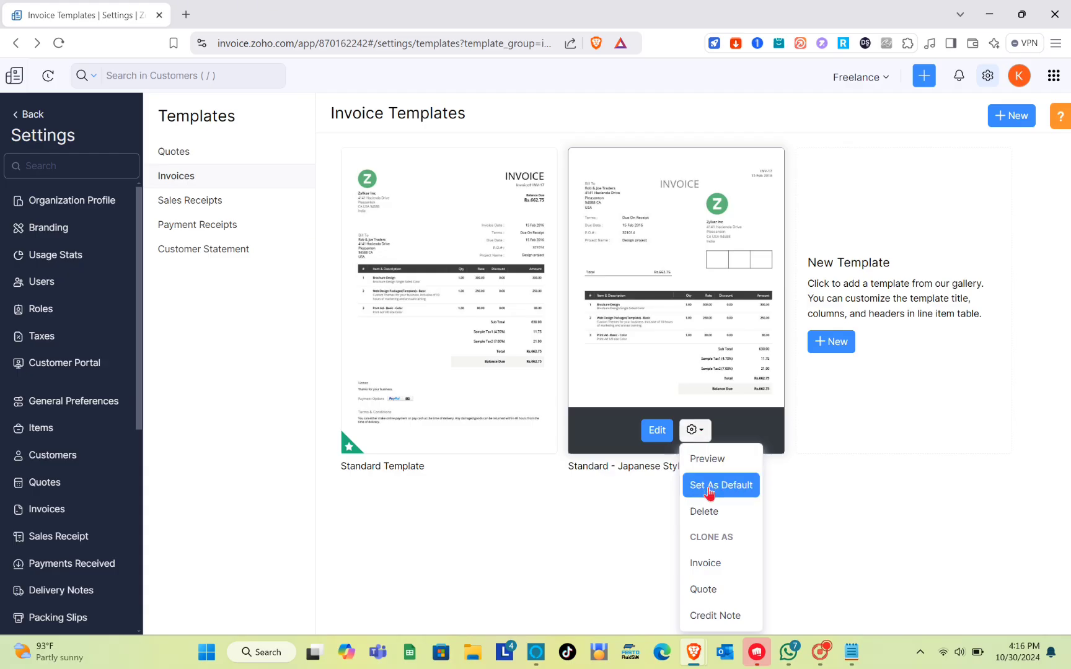
click(689, 509)
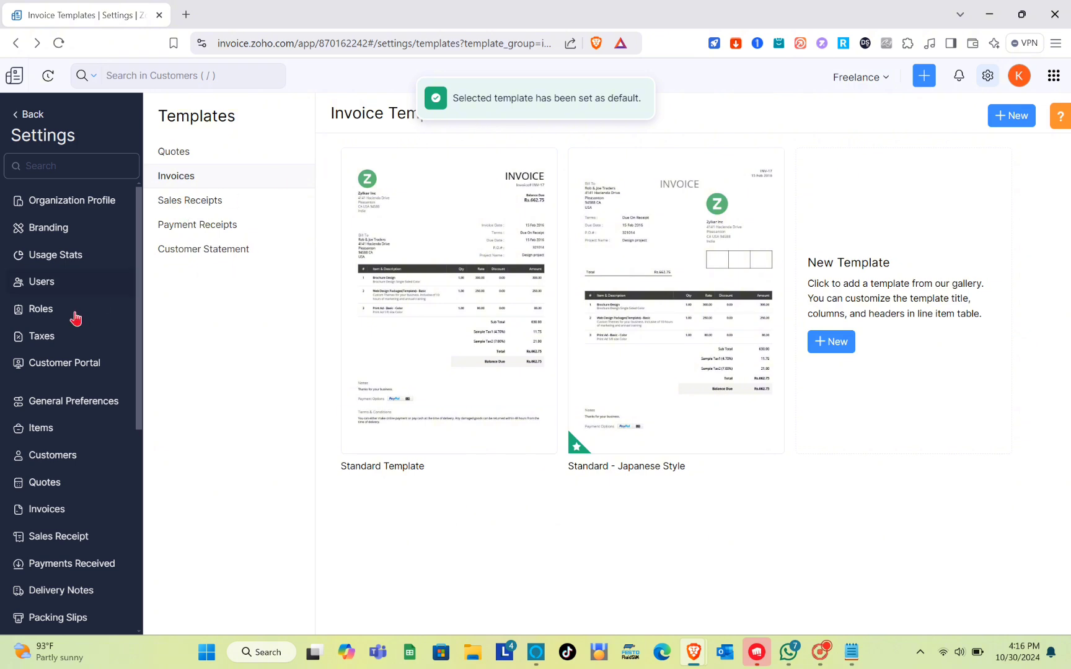
Look through the invoice preferences down to the terms and customer notes, then return to the home dashboard.
click(54, 511)
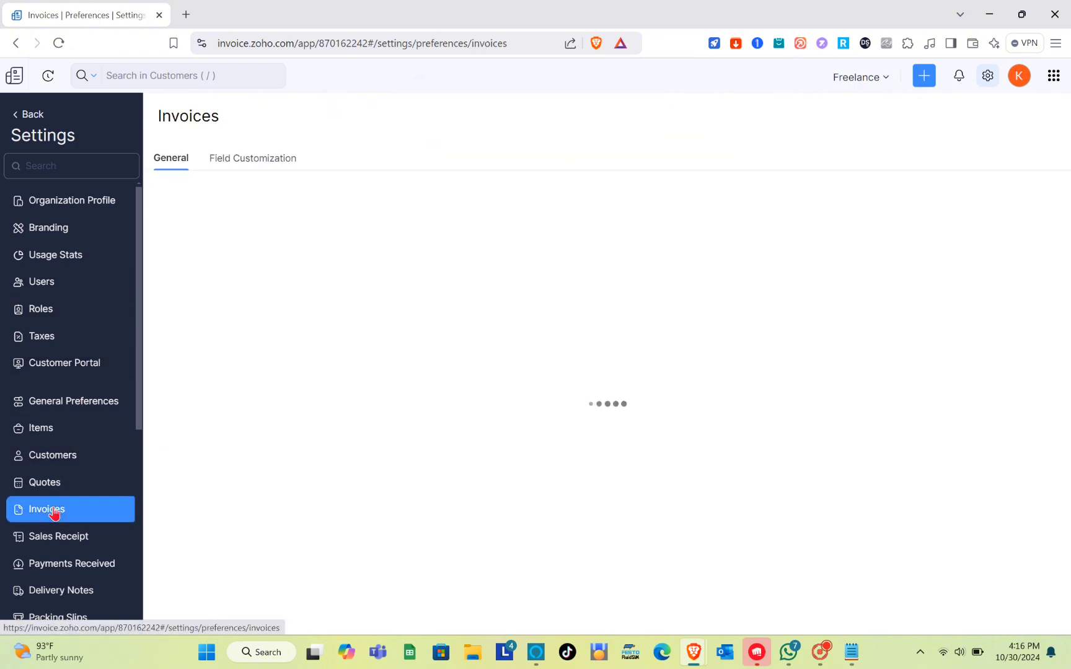
scroll(239, 405, down, 5)
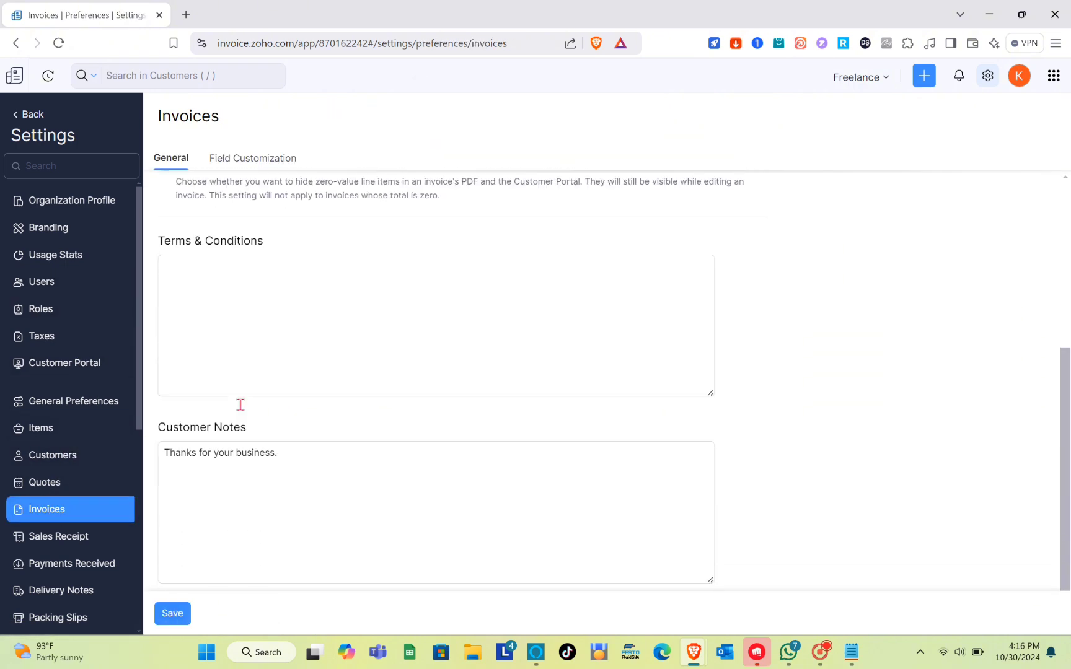
click(19, 115)
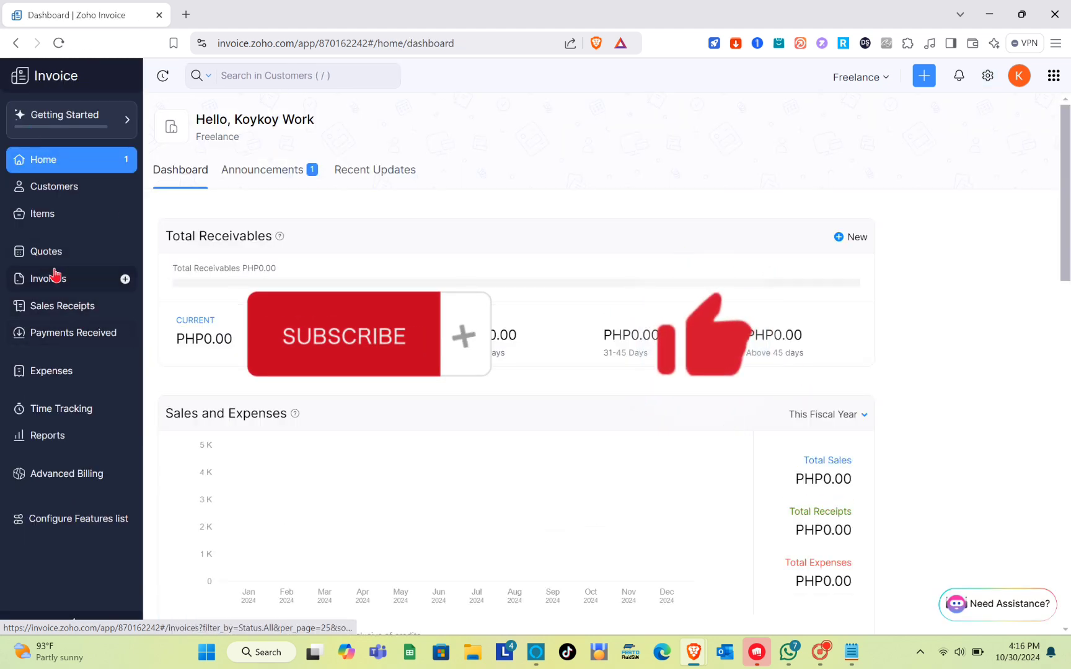